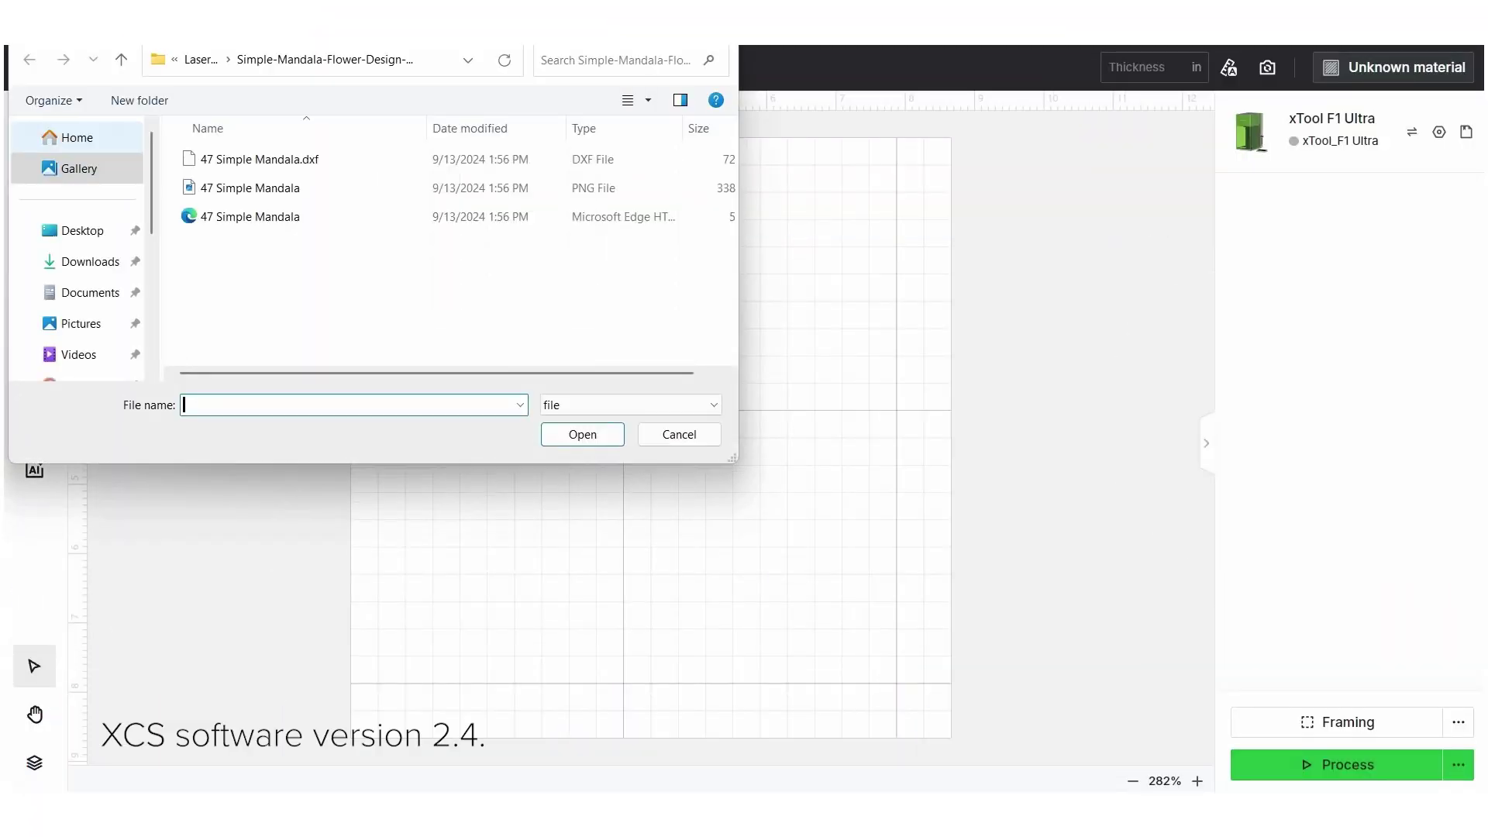
- Go back to the parent projects folder in the Open dialog
{"action": "left_click", "coordinate": [203, 69]}
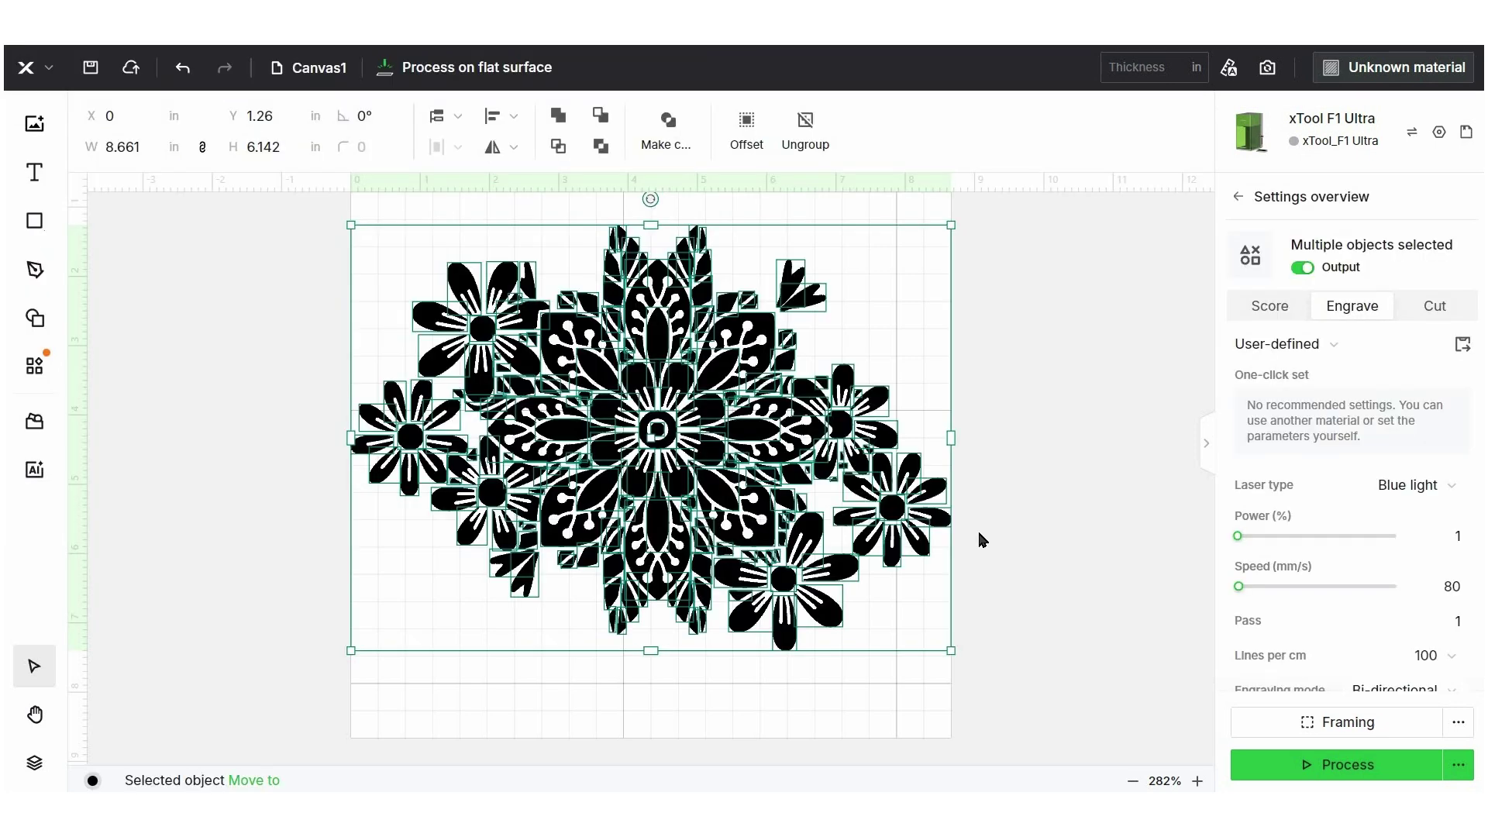
- Make the mandala a compound vector, shrink it to 6.302 × 4.469 in and centre it
{"action": "left_click", "coordinate": [671, 130]}
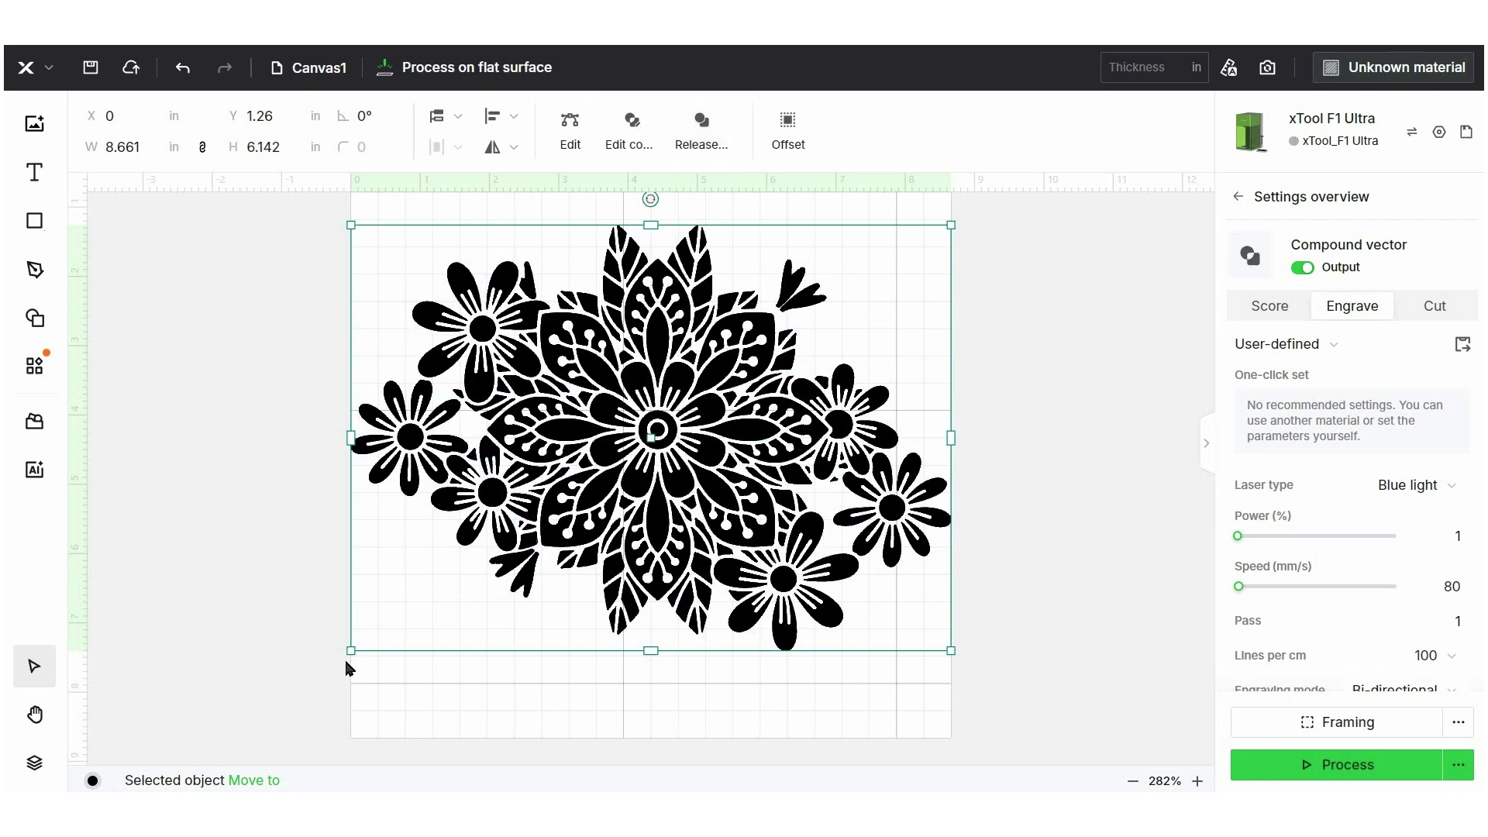
{"action": "left_click_drag", "start_coordinate": [349, 651], "coordinate": [514, 535]}
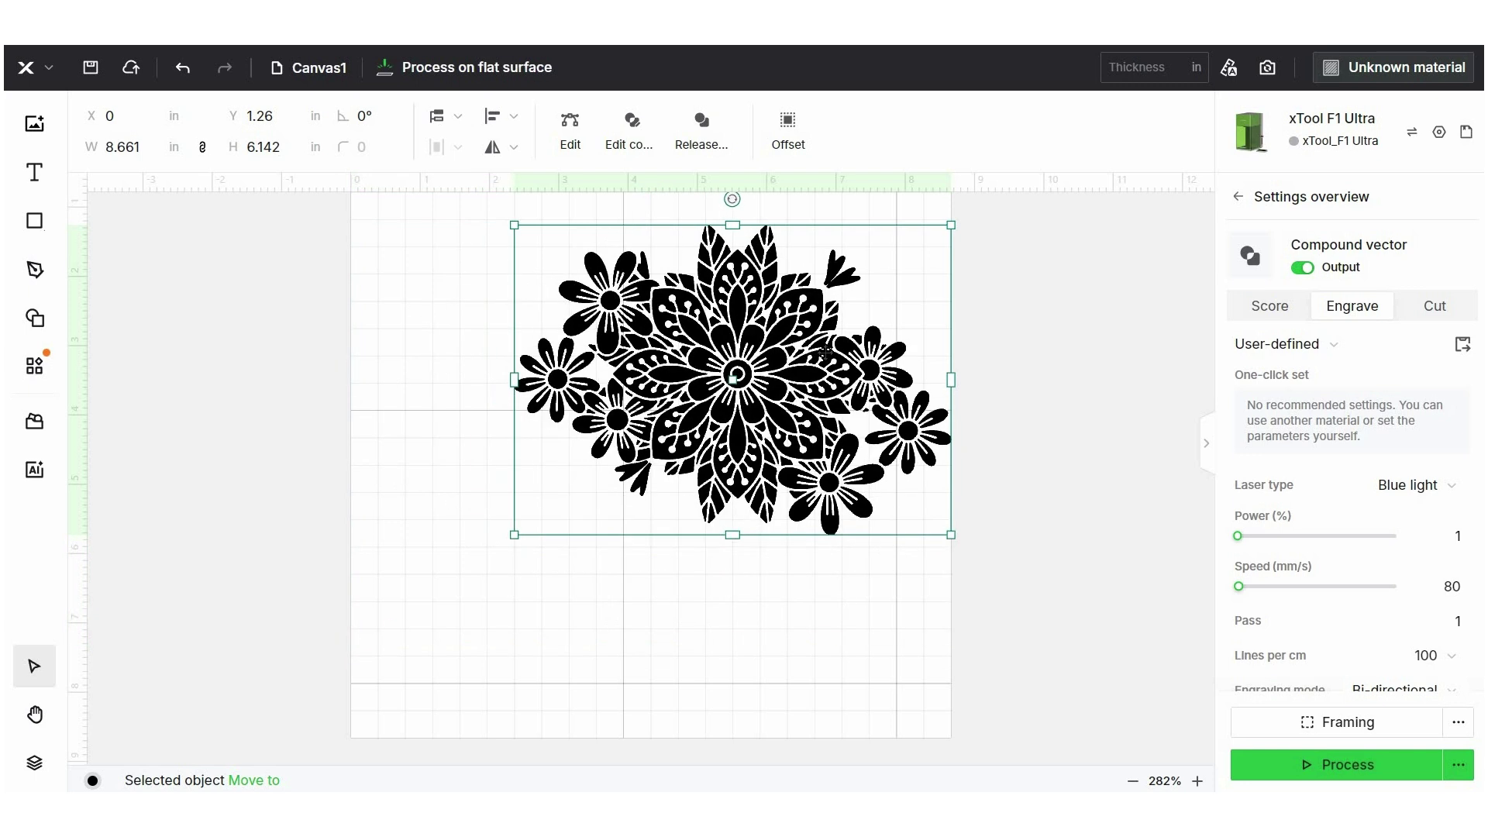
{"action": "left_click_drag", "start_coordinate": [951, 293], "coordinate": [891, 352]}
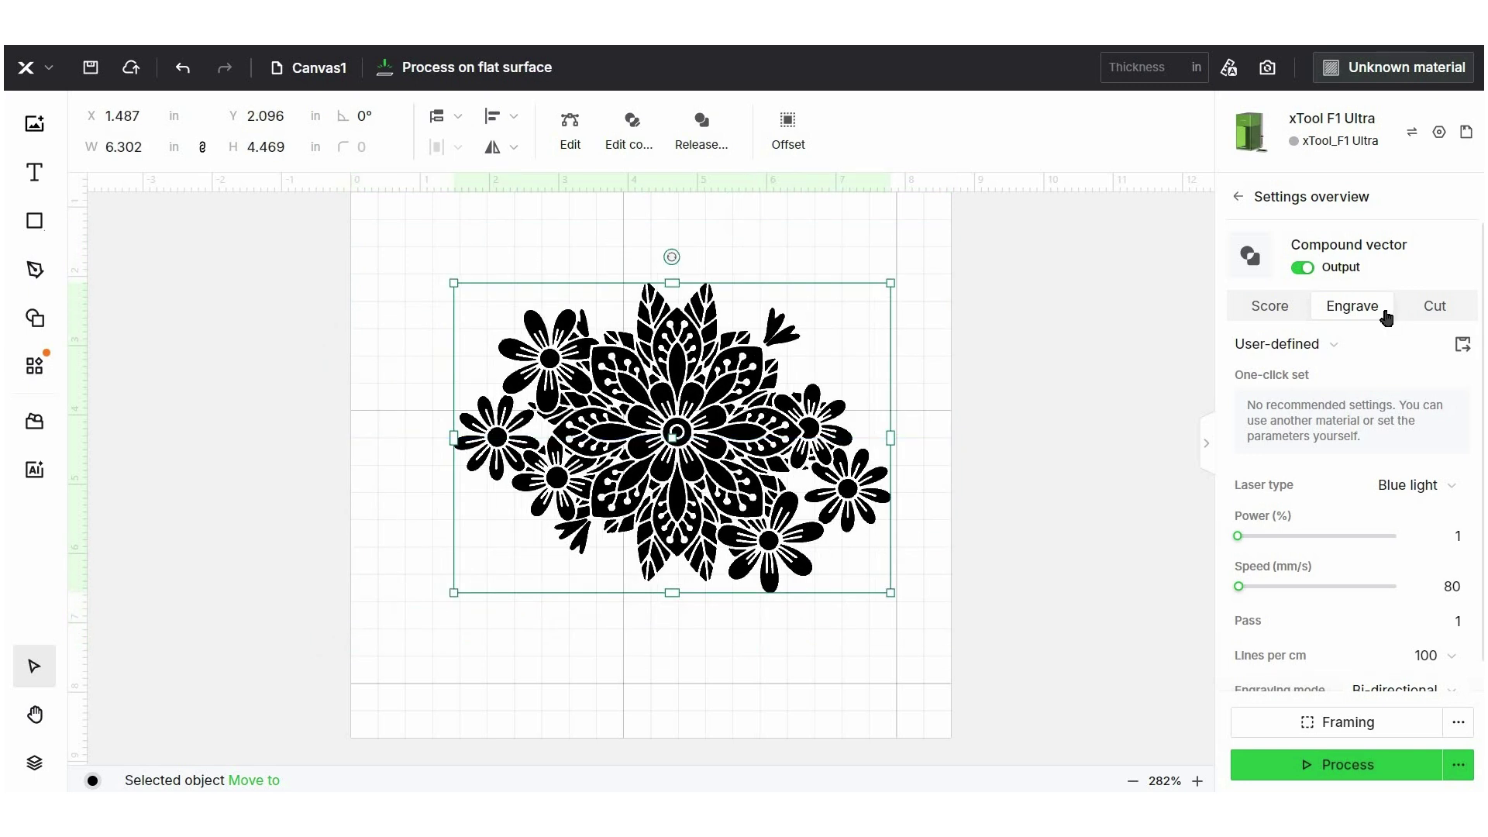
{"action": "left_click", "coordinate": [1411, 141]}
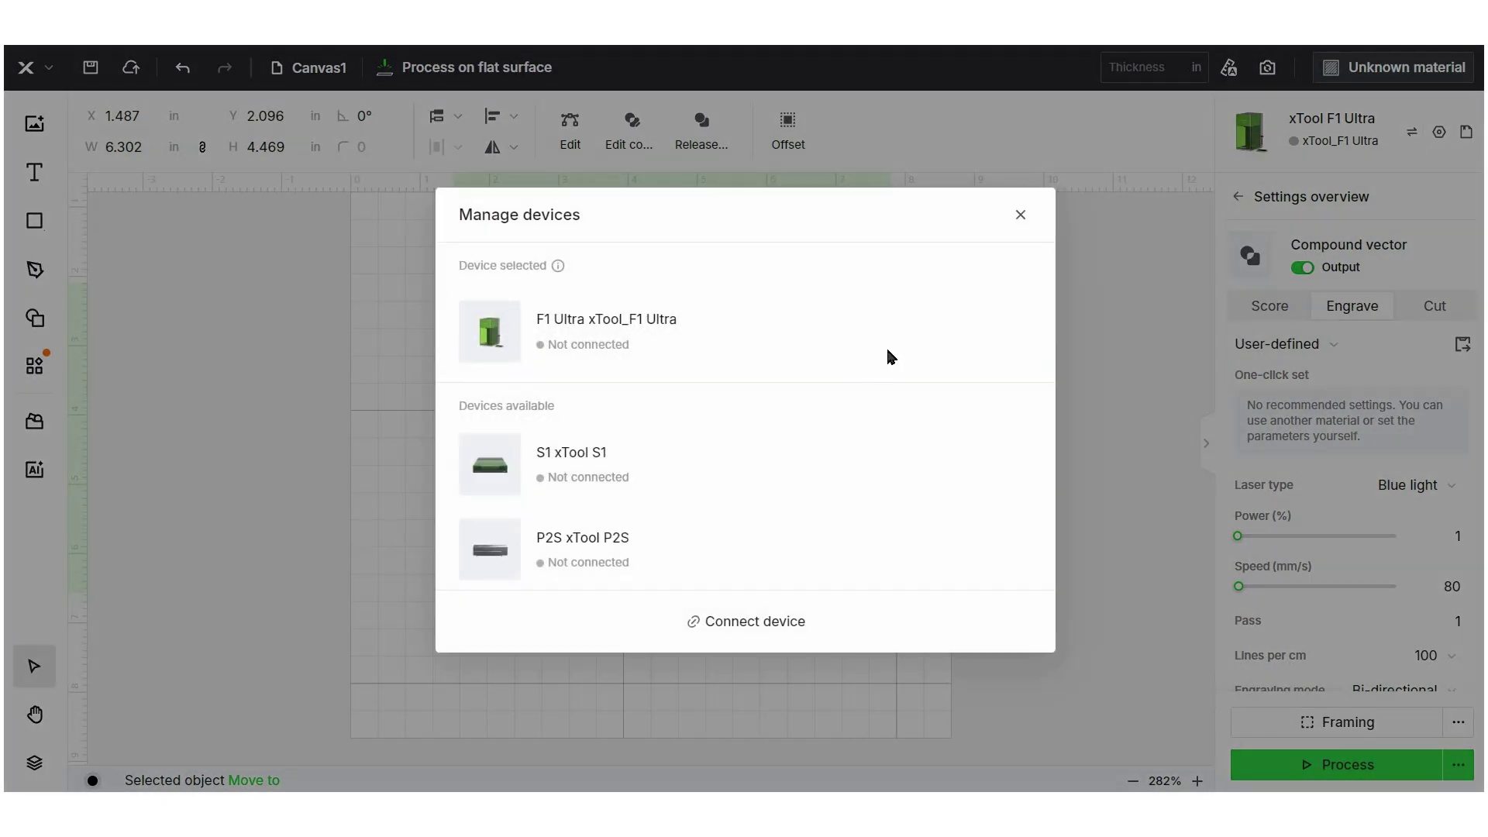
- Connect the xTool F1 Ultra laser and bring up the material choices
{"action": "mouse_move", "coordinate": [984, 338]}
{"action": "left_click", "coordinate": [988, 339]}
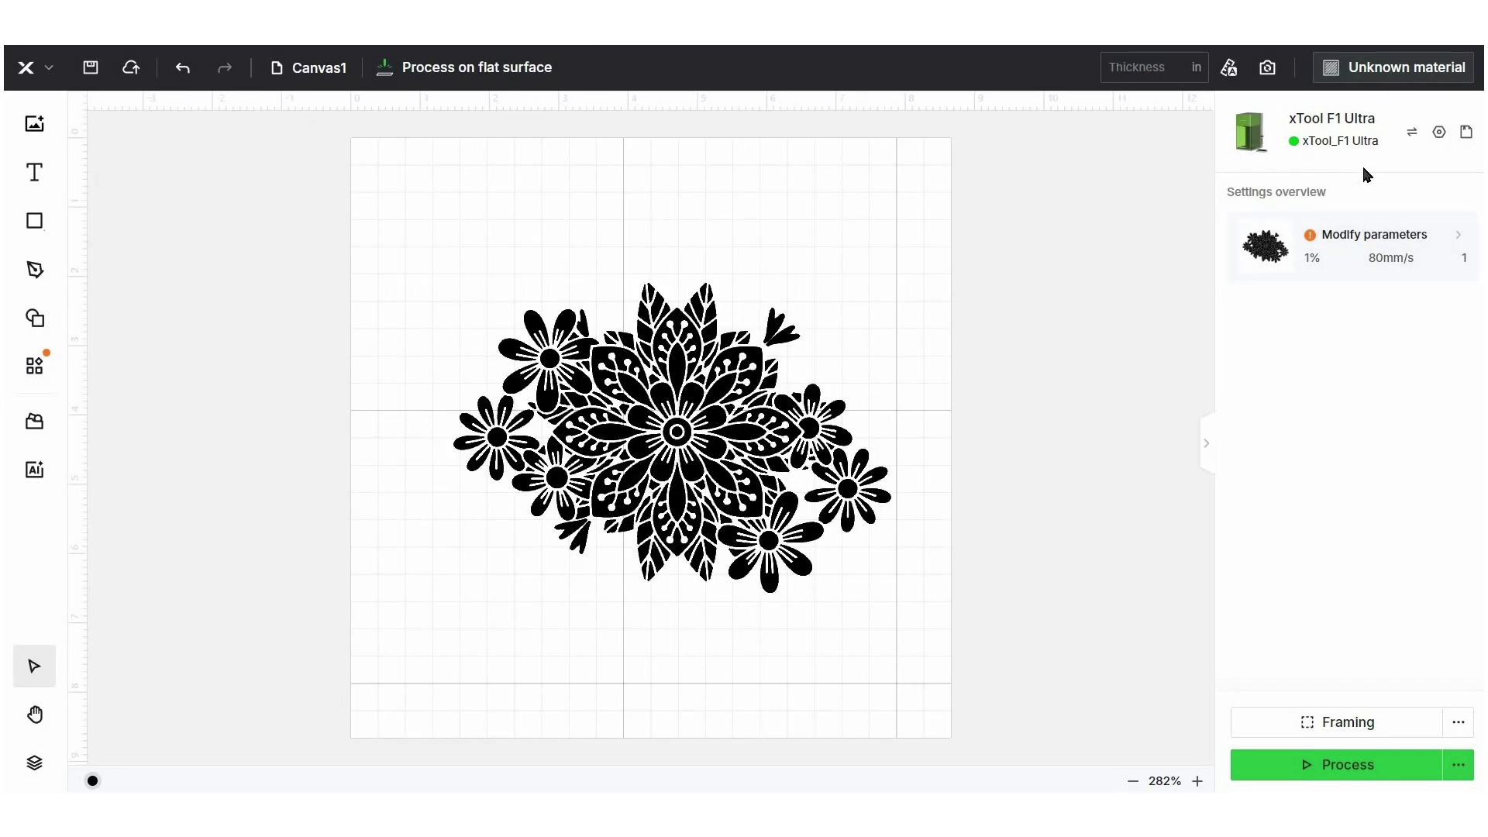
{"action": "left_click", "coordinate": [1380, 70]}
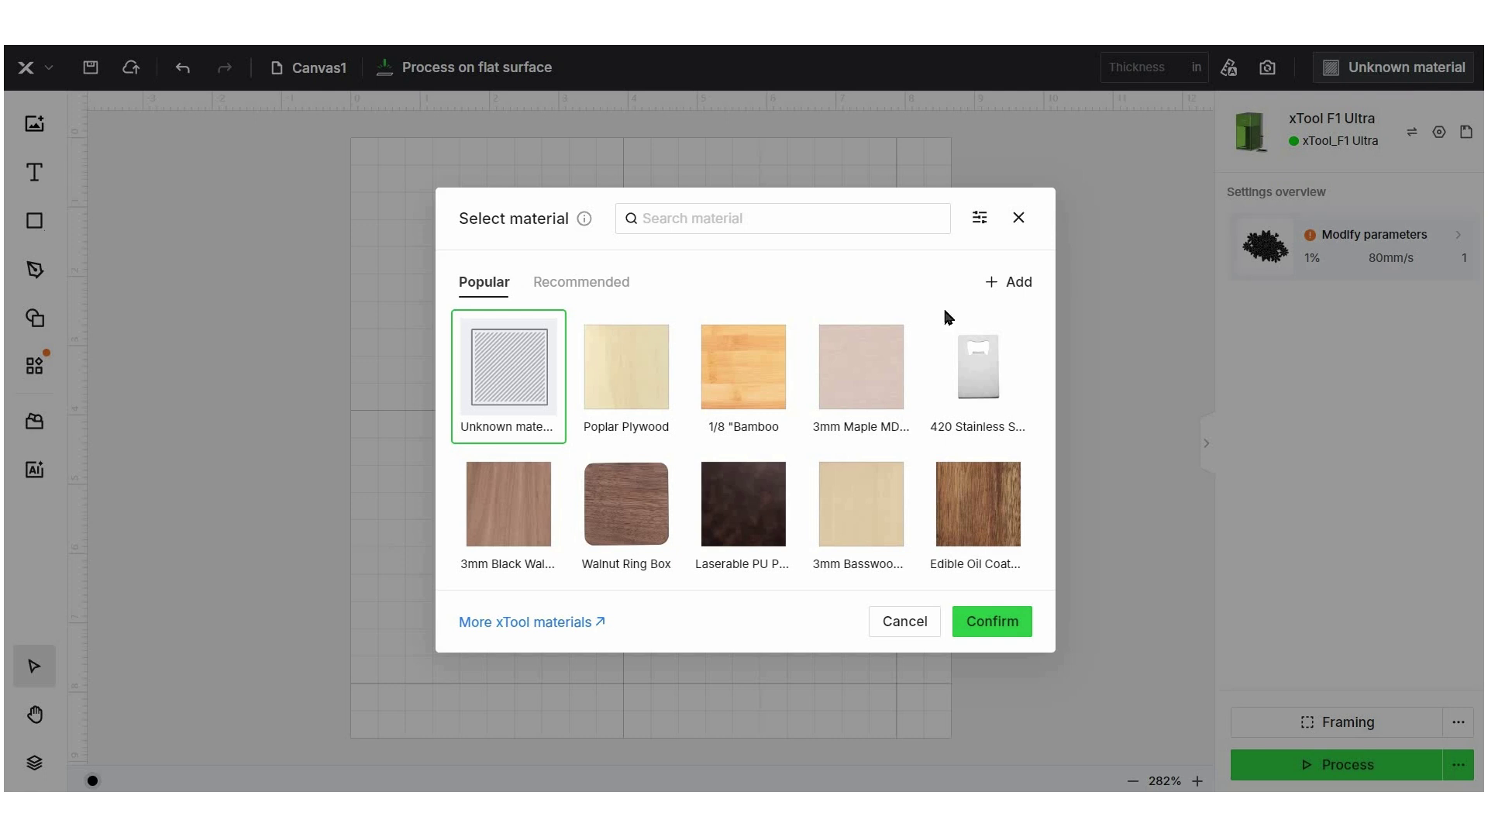
- Use 3mm Maple MDF Board and apply the 400 mm/s, 90% power engrave setting
{"action": "left_click", "coordinate": [864, 398]}
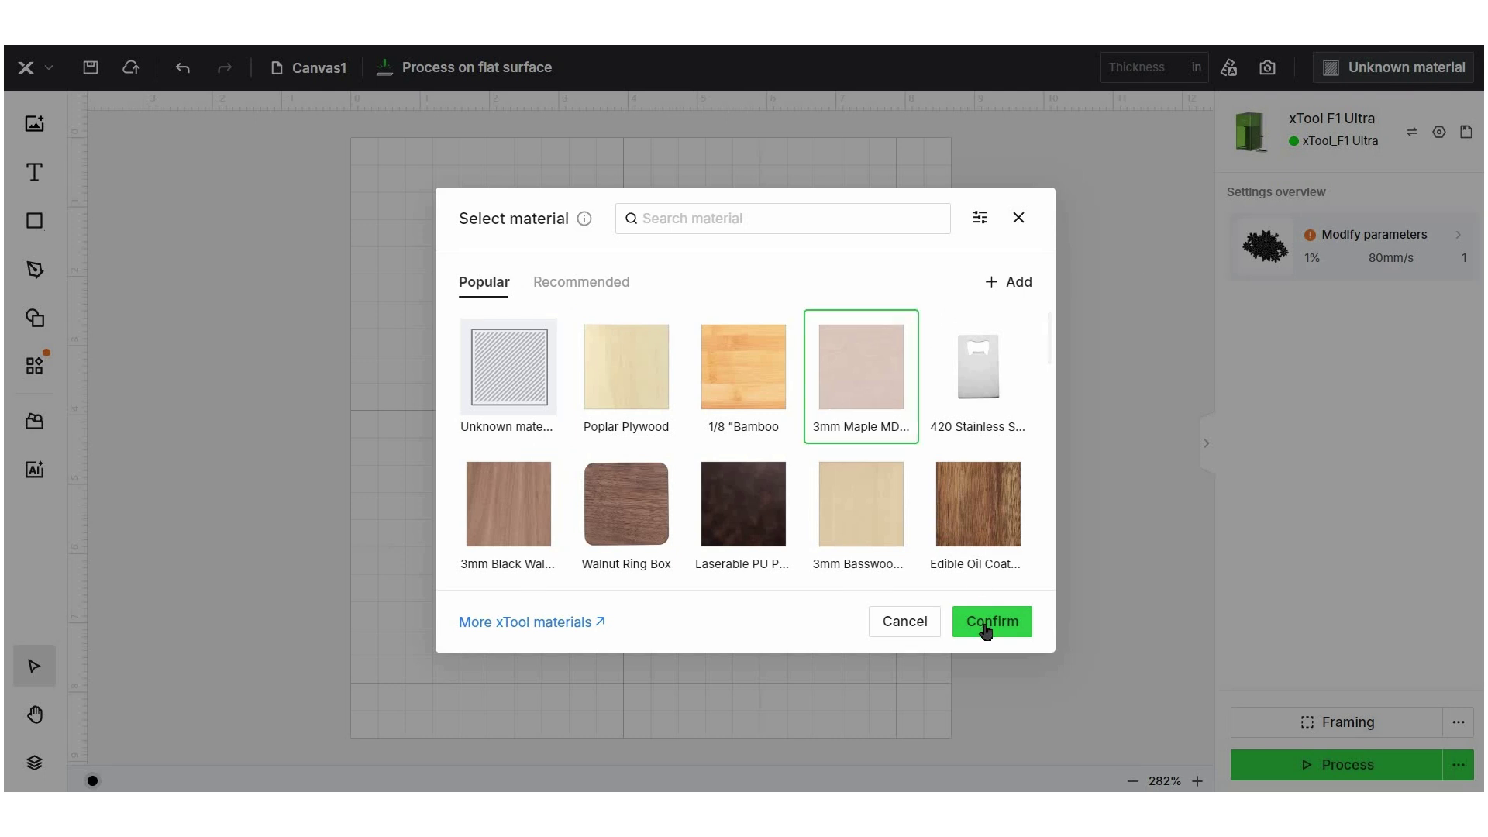
{"action": "left_click", "coordinate": [984, 625]}
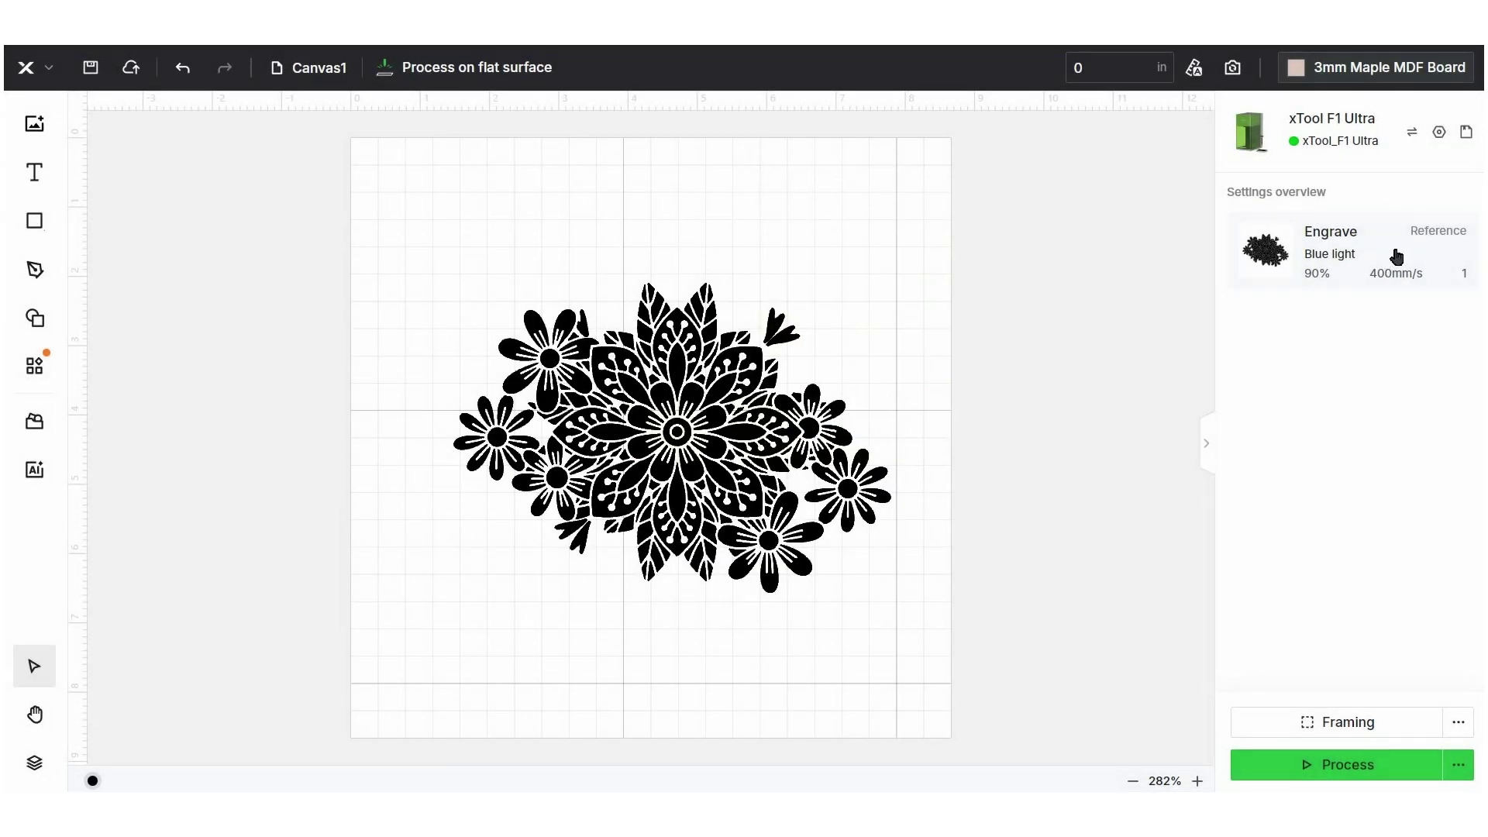
{"action": "left_click", "coordinate": [1412, 243]}
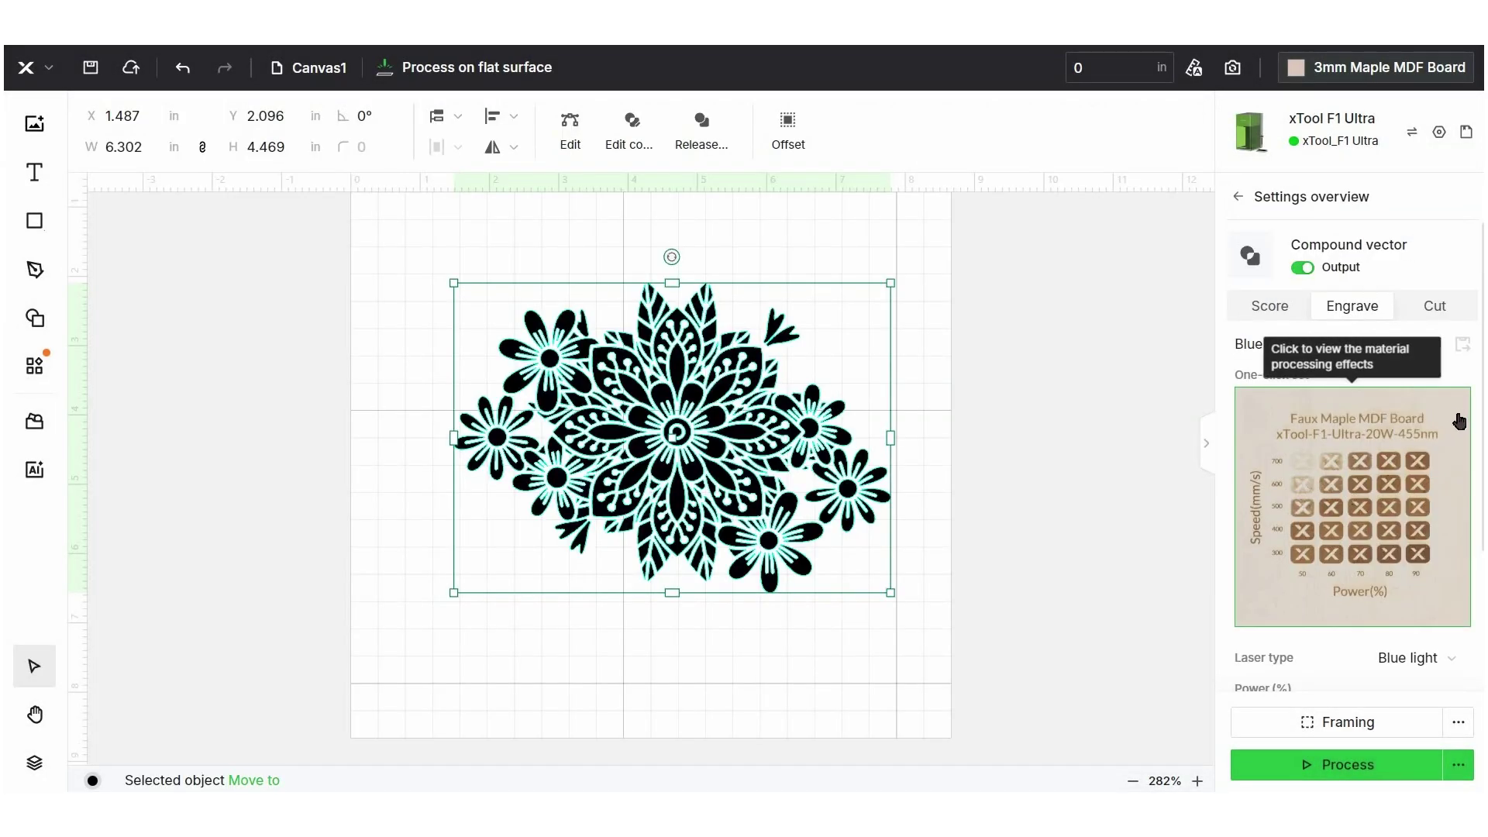
{"action": "left_click", "coordinate": [1453, 417]}
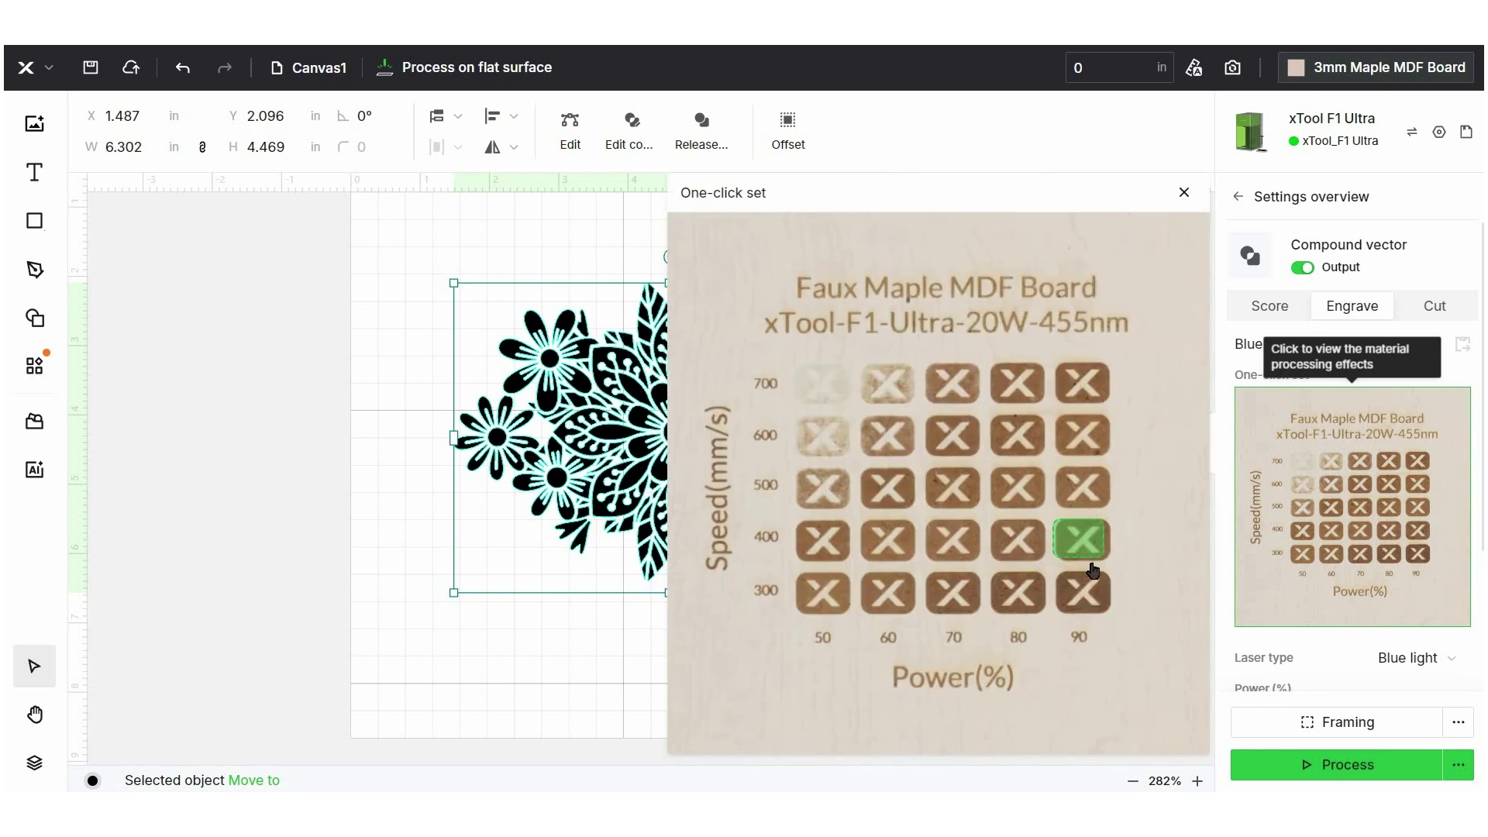
{"action": "left_click", "coordinate": [1097, 486]}
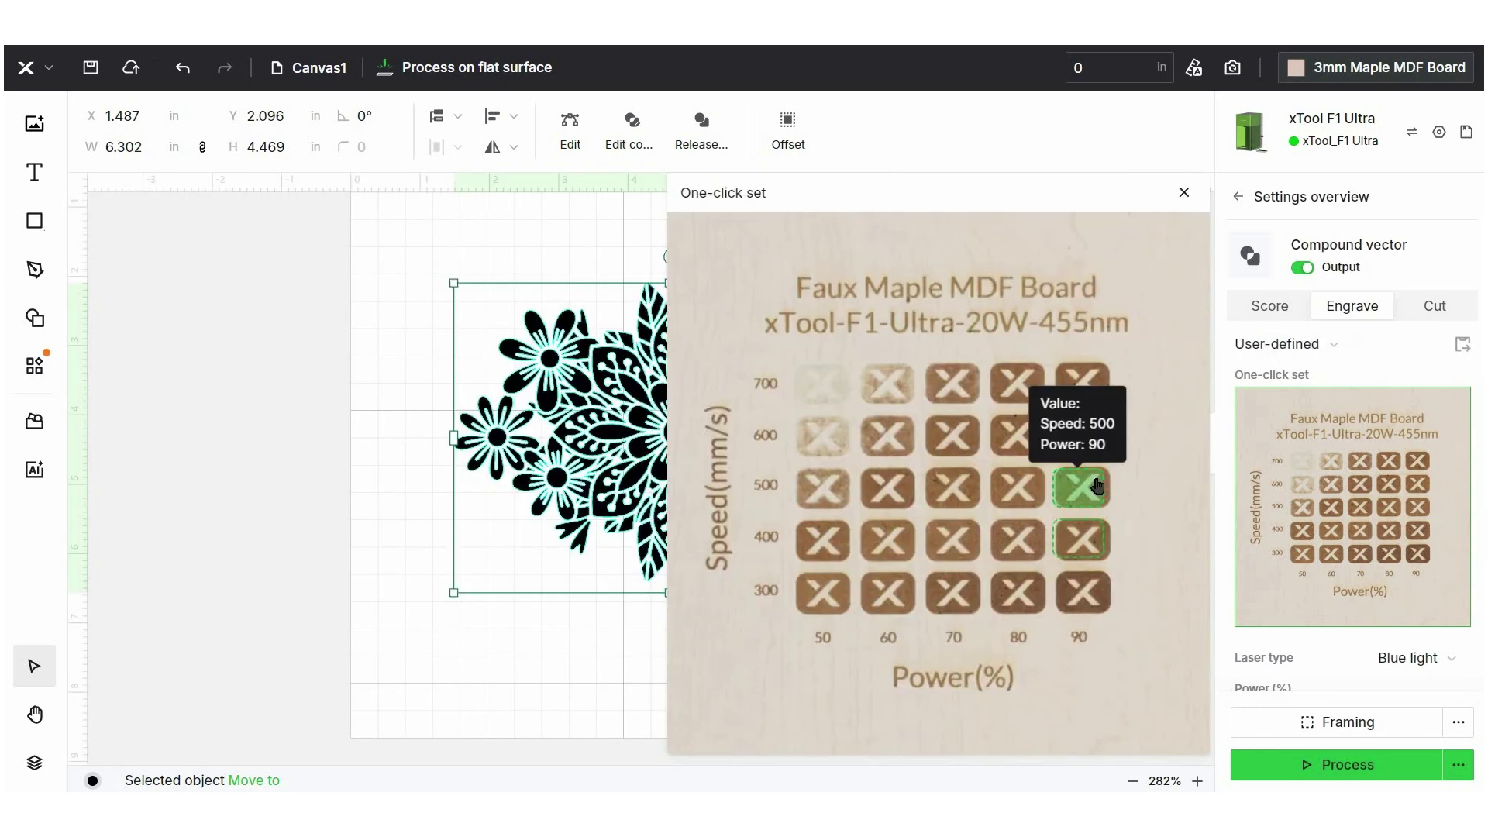
{"action": "left_click", "coordinate": [1082, 551]}
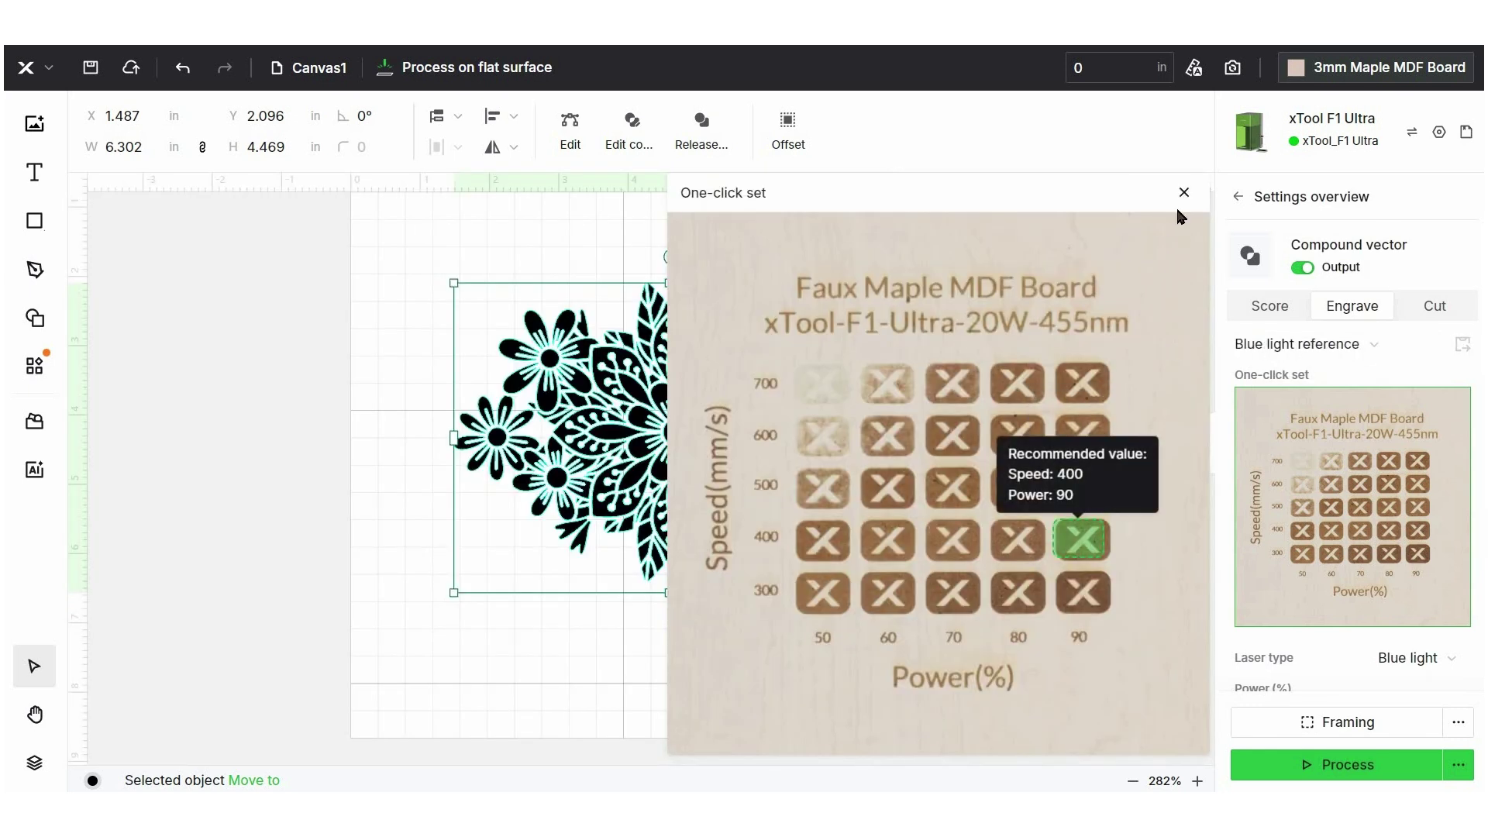
{"action": "left_click", "coordinate": [1407, 364]}
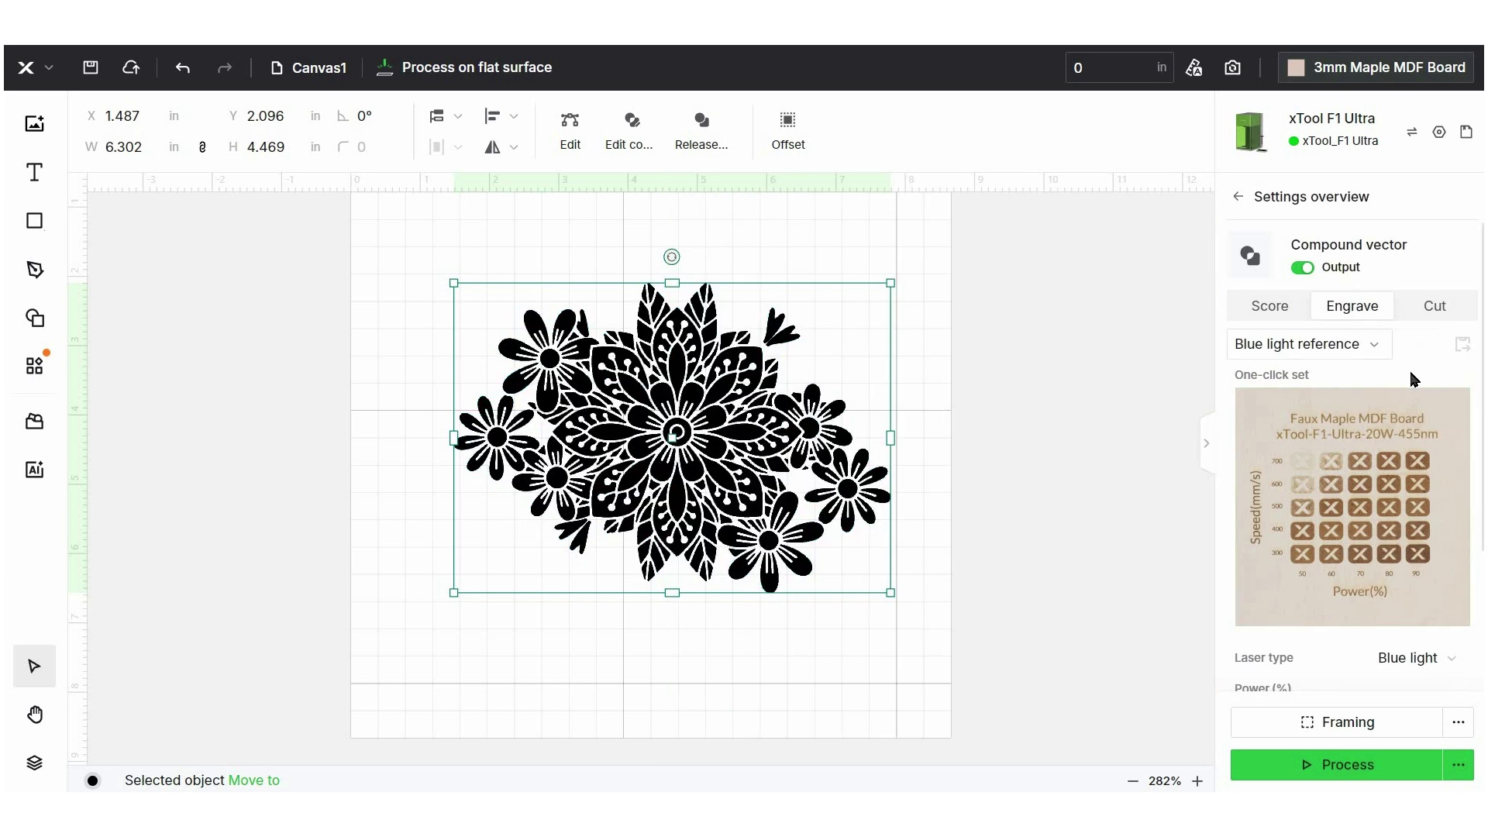
{"action": "scroll", "coordinate": [1353, 465], "scroll_direction": "down", "scroll_amount": 3}
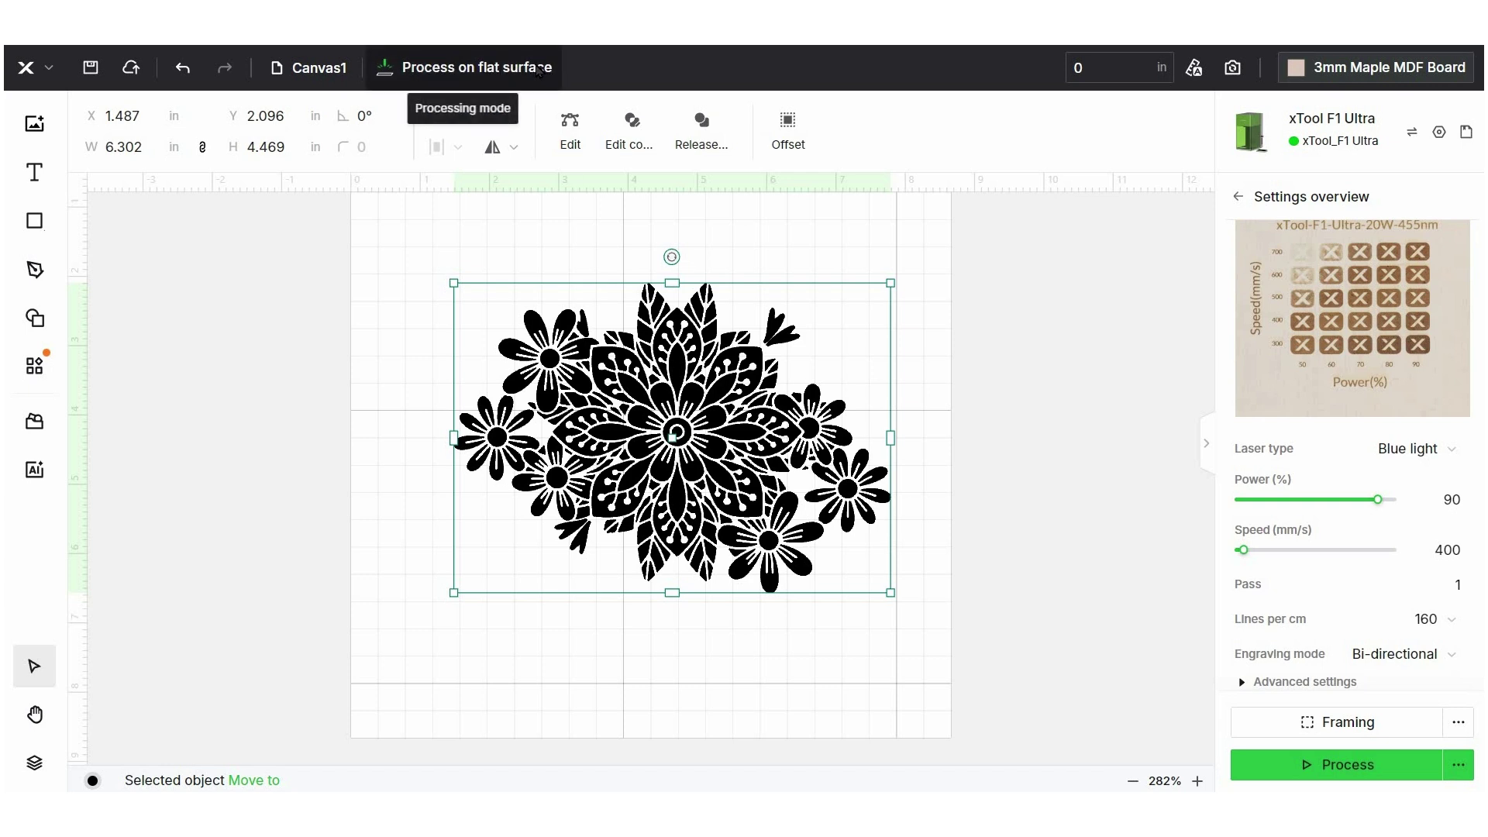
- Switch processing to Curved material mode and begin measuring the surface
{"action": "left_click", "coordinate": [537, 68]}
{"action": "scroll", "coordinate": [744, 450], "scroll_direction": "down", "scroll_amount": 3}
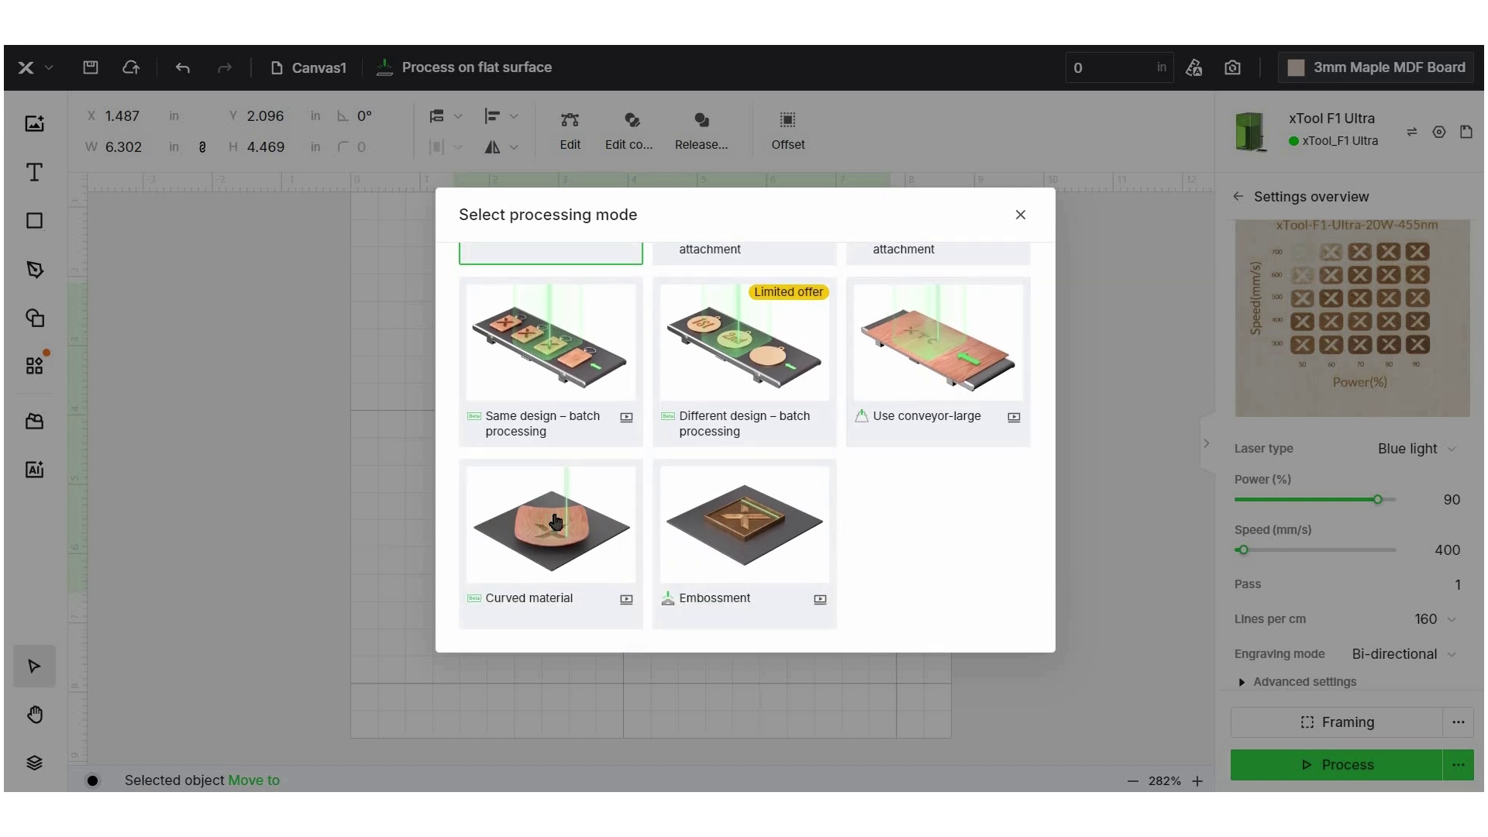
{"action": "left_click", "coordinate": [555, 520]}
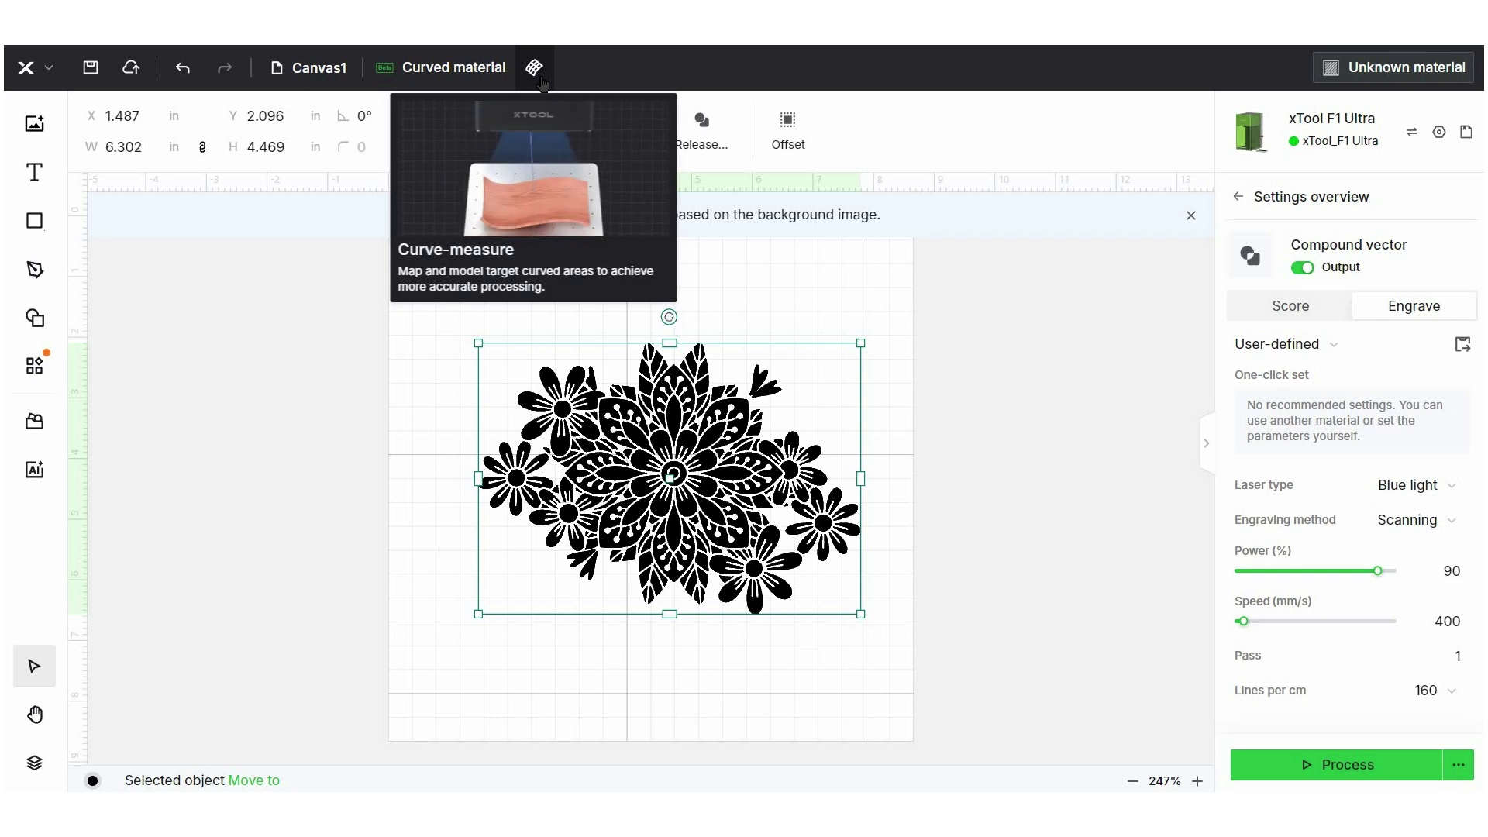
{"action": "left_click", "coordinate": [539, 78]}
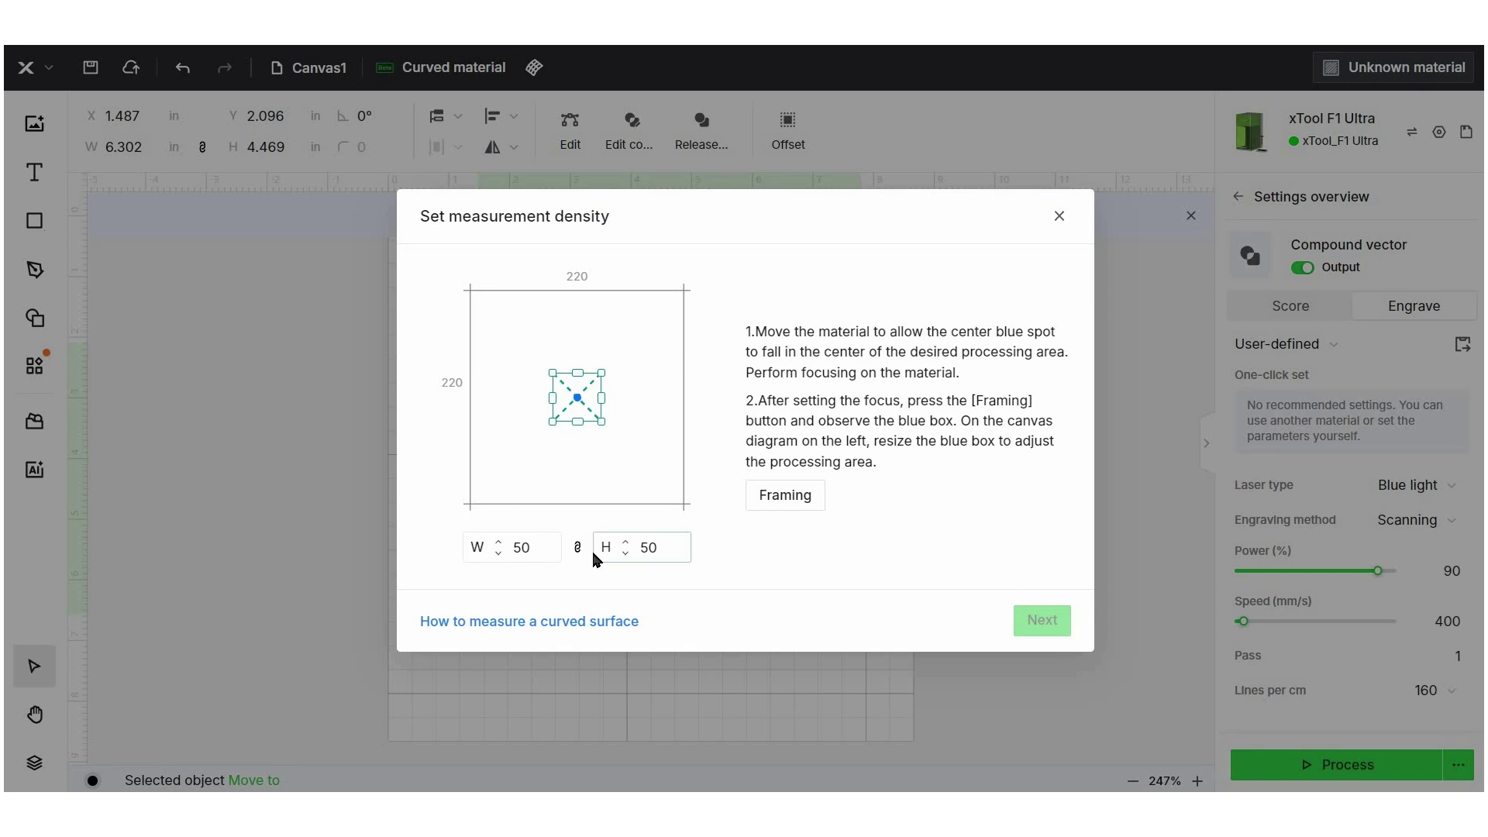
- Set the measurement area width and height to 132 × 132 and frame it on the material
{"action": "left_click", "coordinate": [785, 496]}
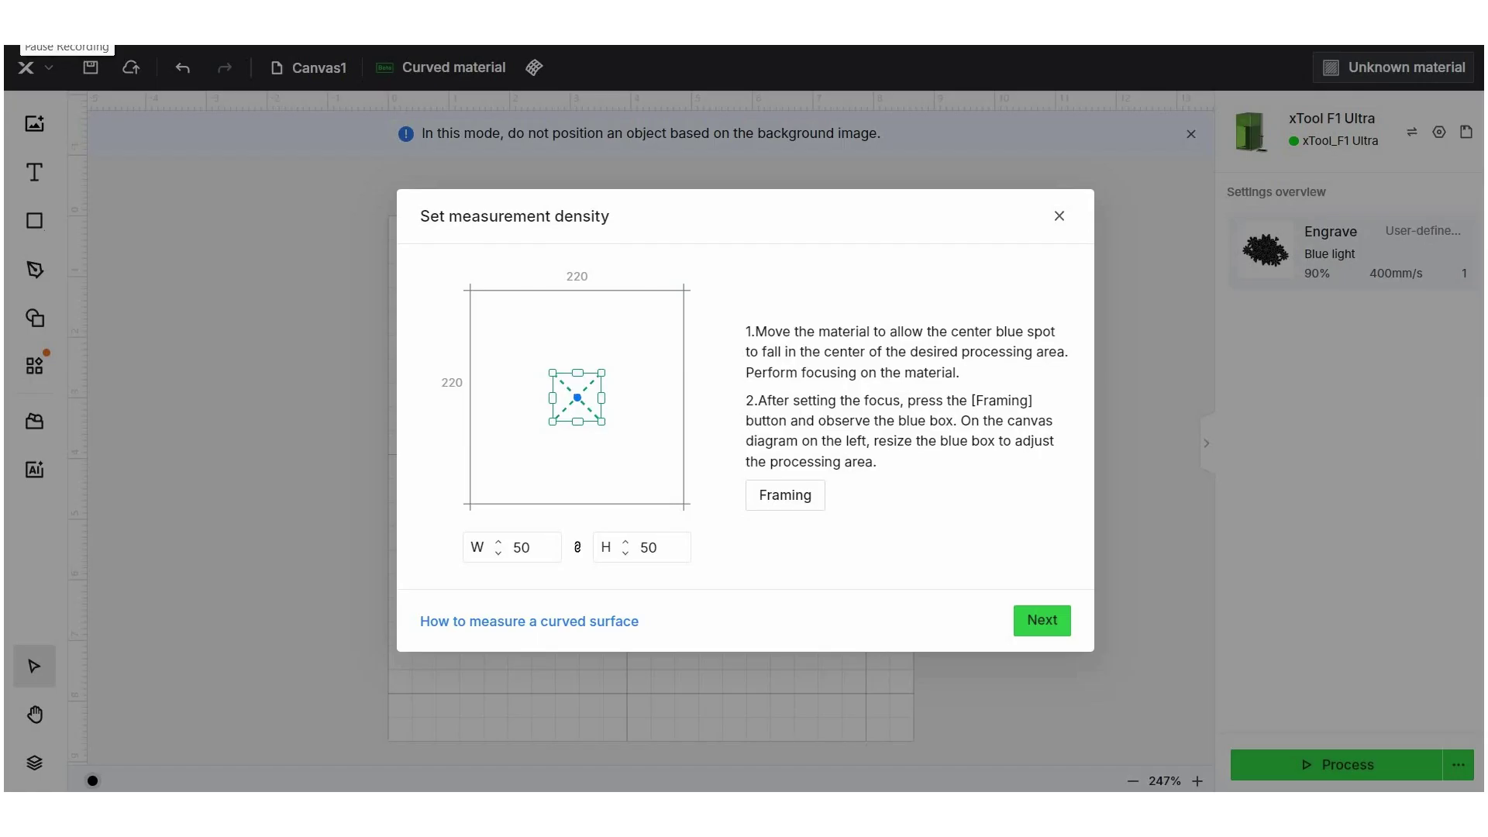
{"action": "left_click", "coordinate": [533, 547]}
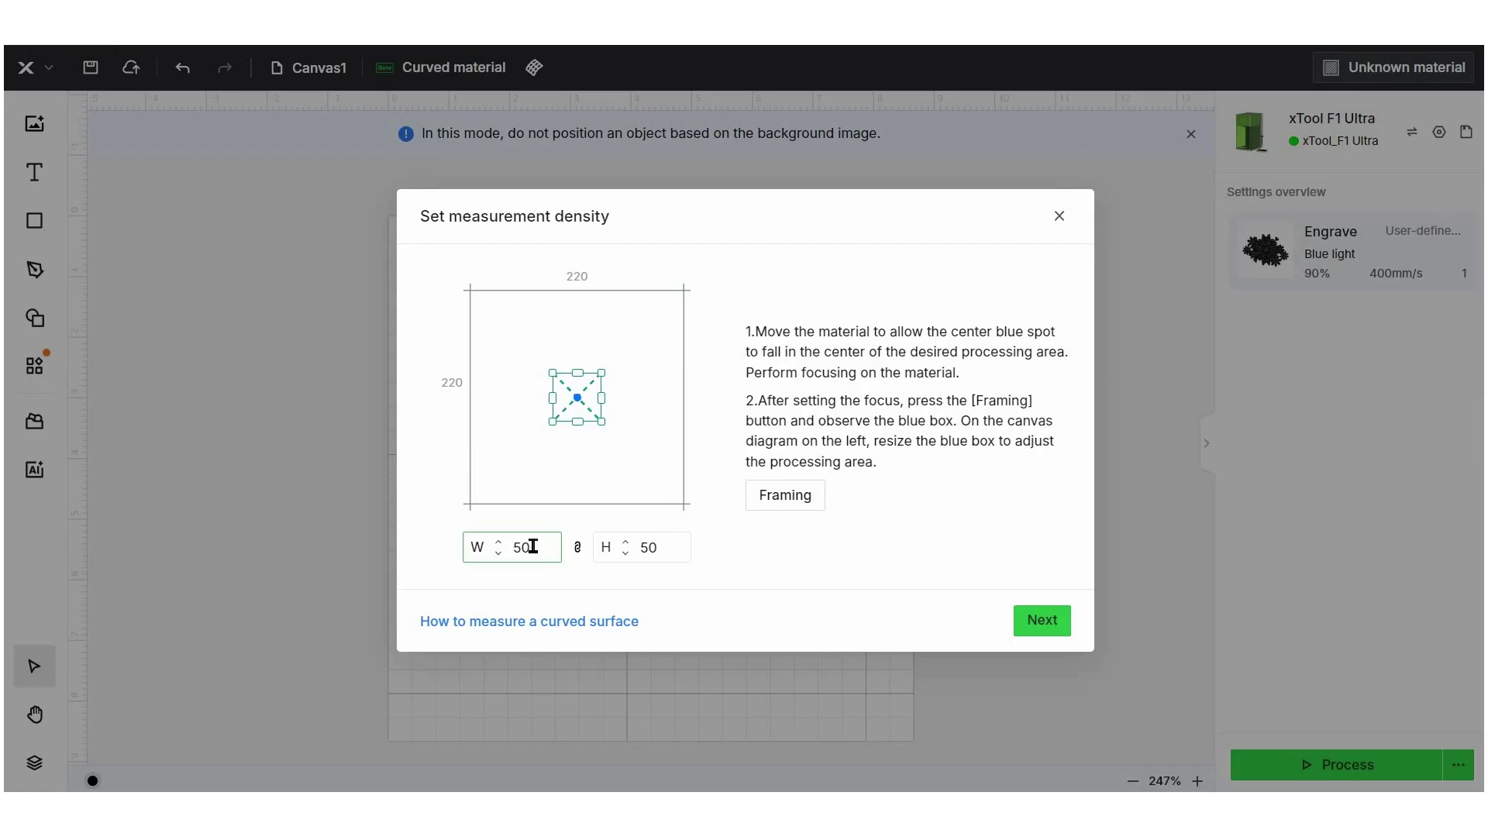
{"action": "double_click", "coordinate": [533, 547]}
{"action": "type", "text": "100"}
{"action": "key", "text": "Tab"}
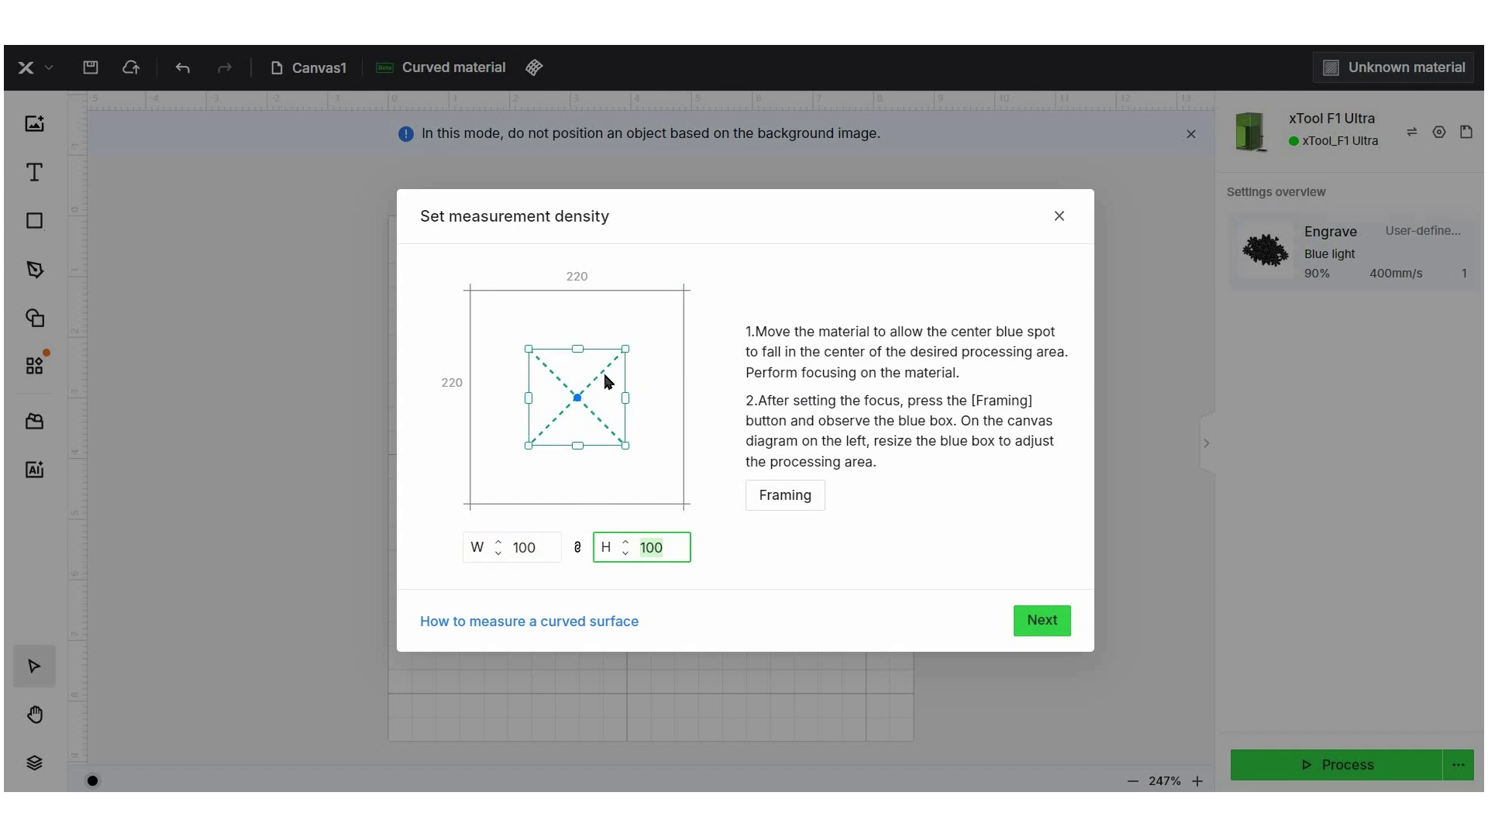
{"action": "left_click", "coordinate": [796, 505]}
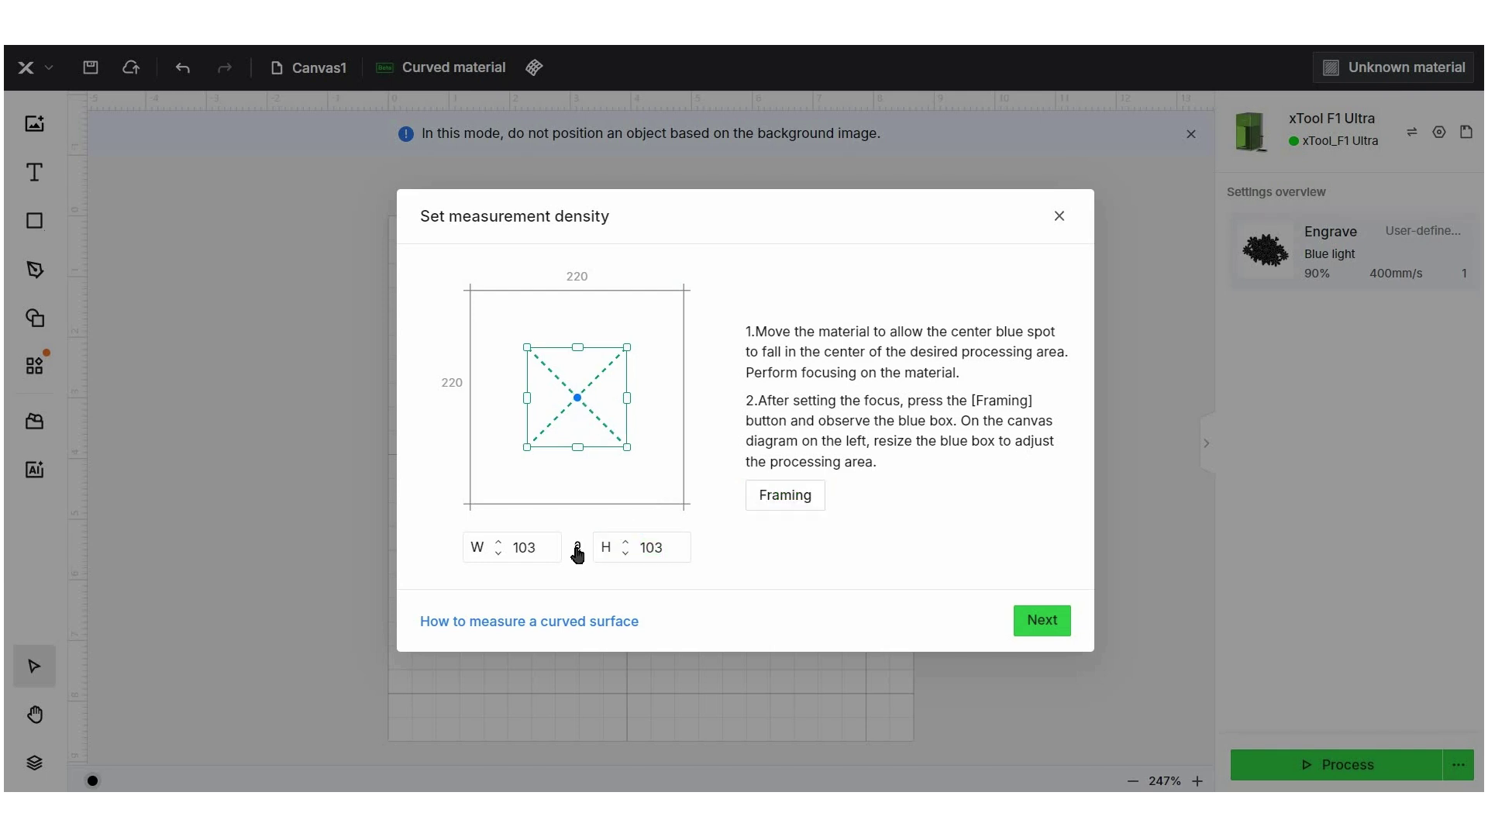
{"action": "double_click", "coordinate": [678, 552]}
{"action": "key", "text": "BackSpace"}
{"action": "type", "text": "10"}
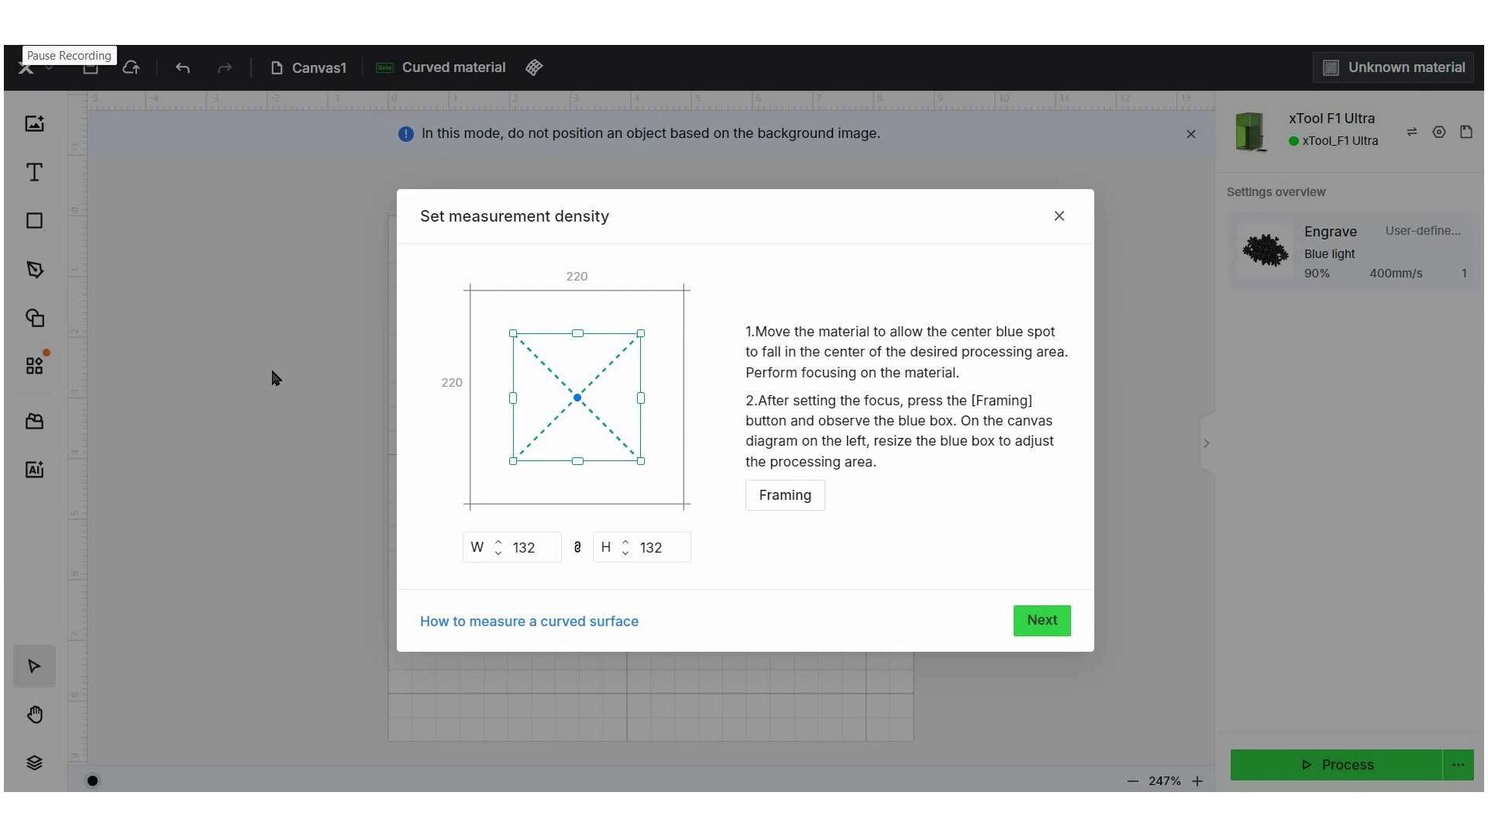
{"action": "left_click", "coordinate": [779, 503]}
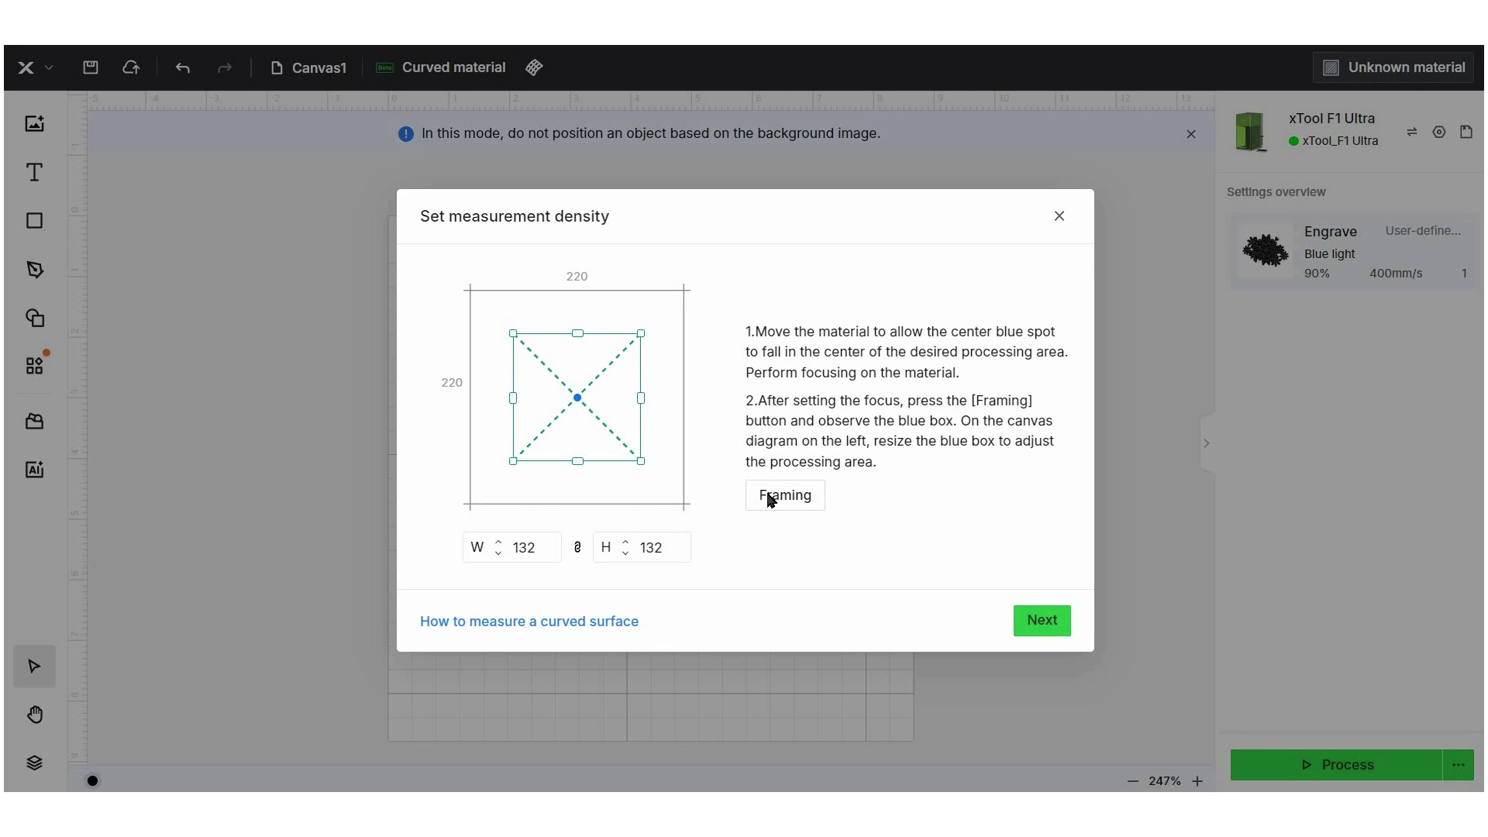
- Measure the 14 × 14 point grid on the curved bead surface
{"action": "left_click", "coordinate": [1041, 621]}
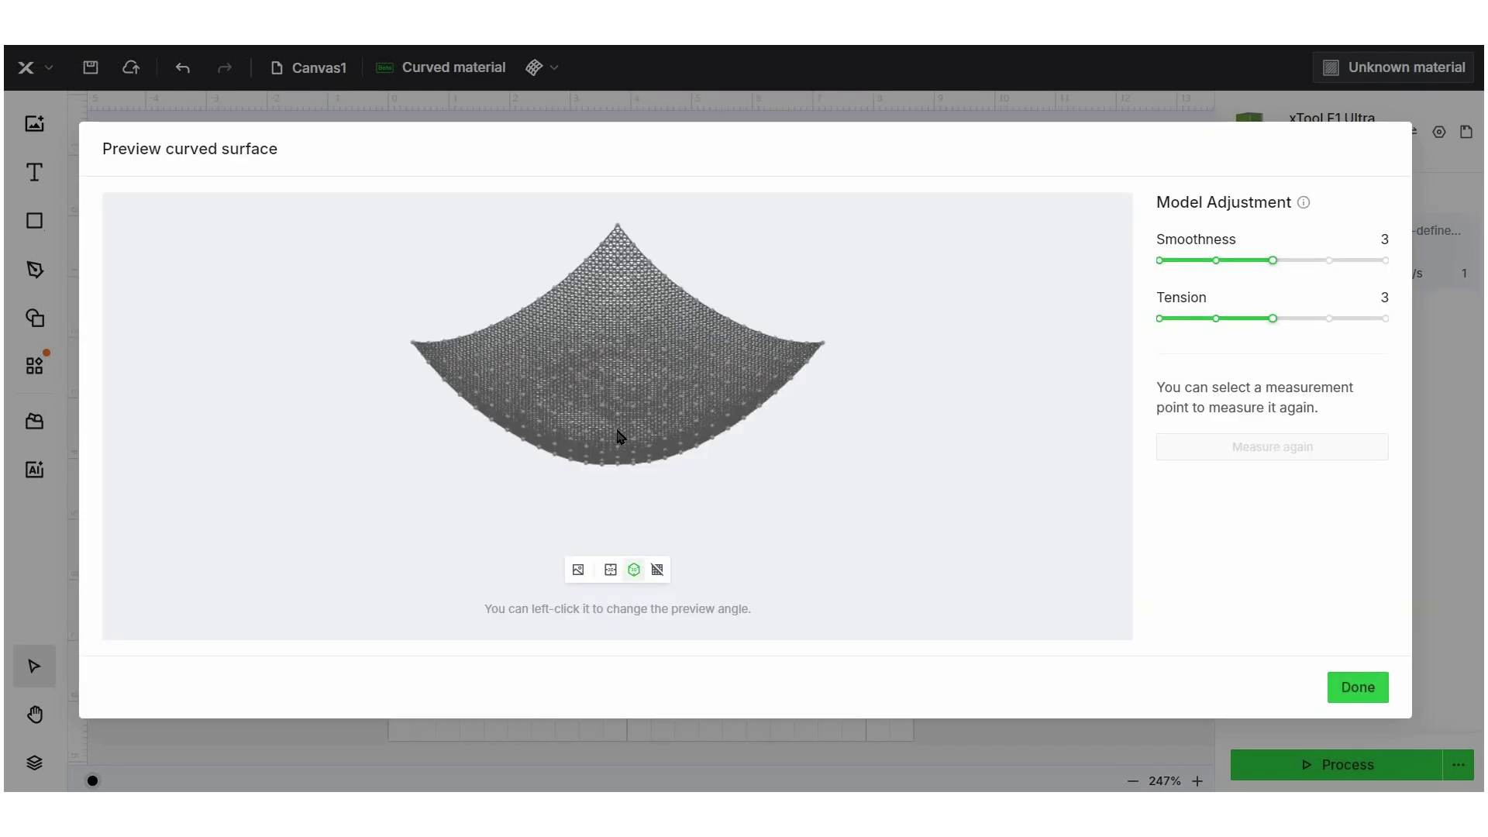
- Orbit the measured surface mesh to check its curve, then accept it
{"action": "left_click_drag", "start_coordinate": [774, 440], "coordinate": [583, 379]}
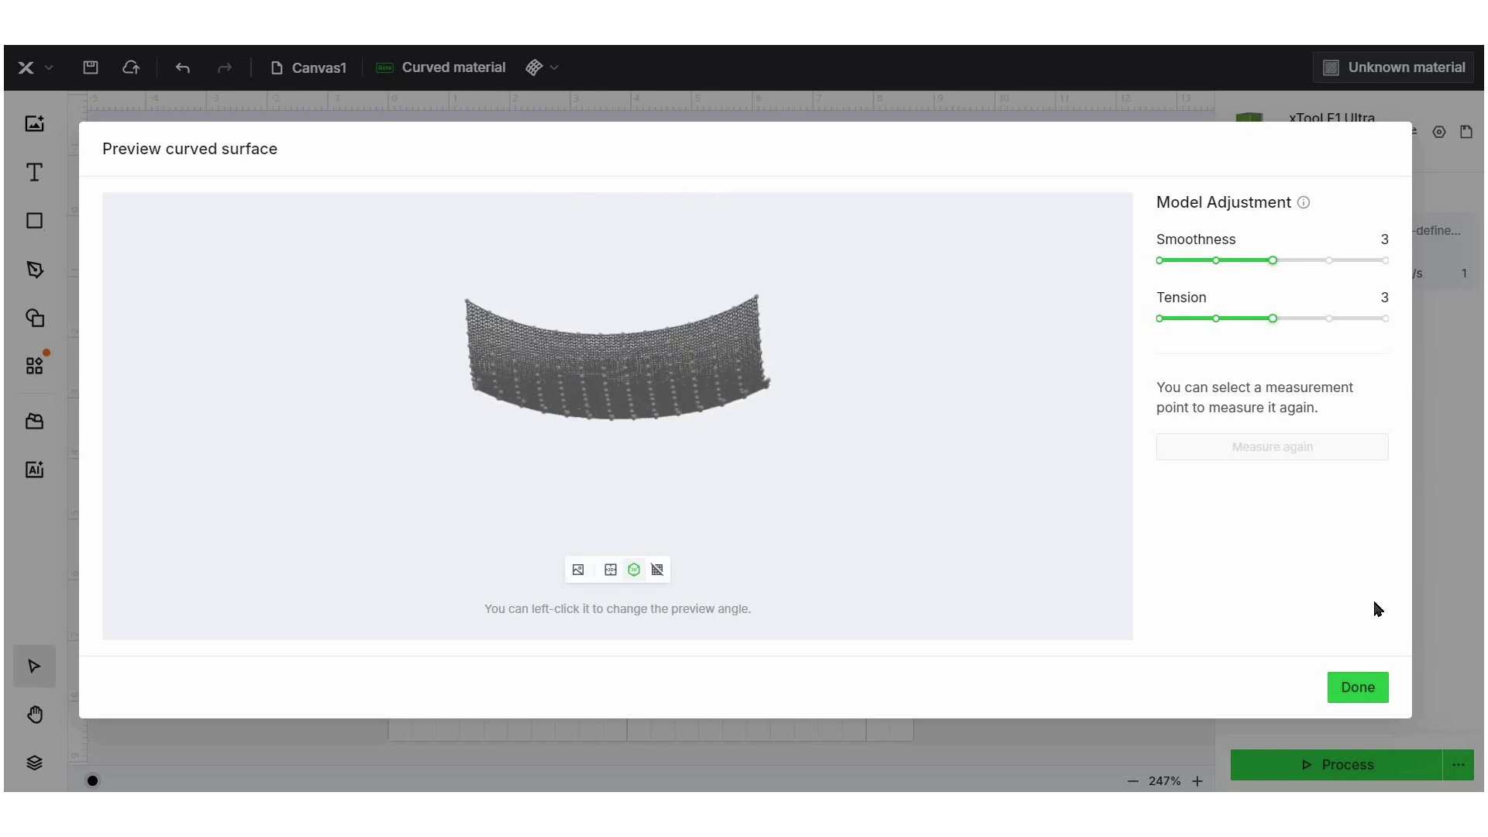
{"action": "left_click", "coordinate": [1372, 673]}
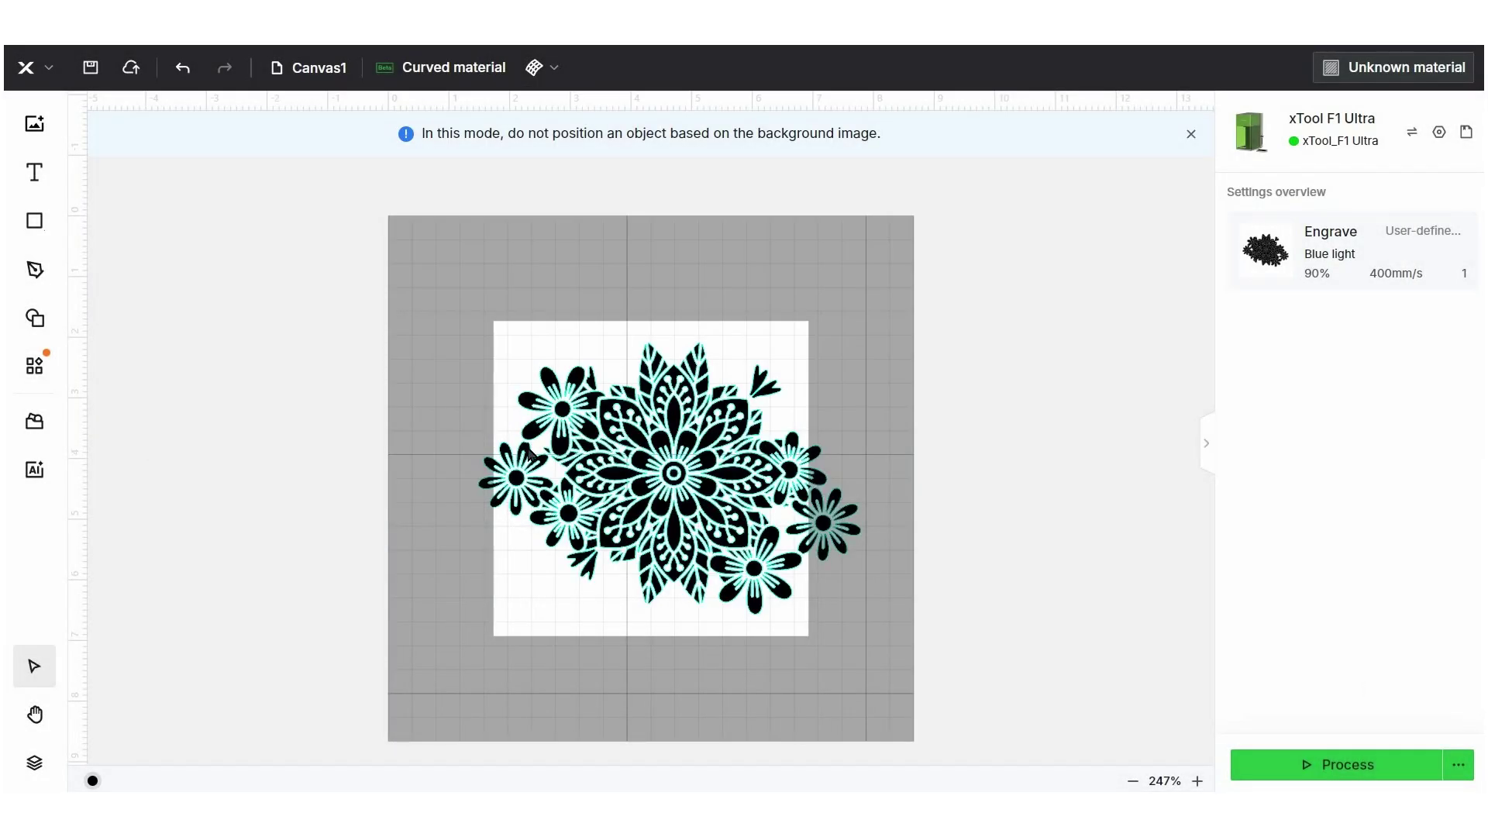
- Rotate the mandala about 65°, shrink it and fit it onto the white material area
{"action": "left_click_drag", "start_coordinate": [713, 471], "coordinate": [674, 448]}
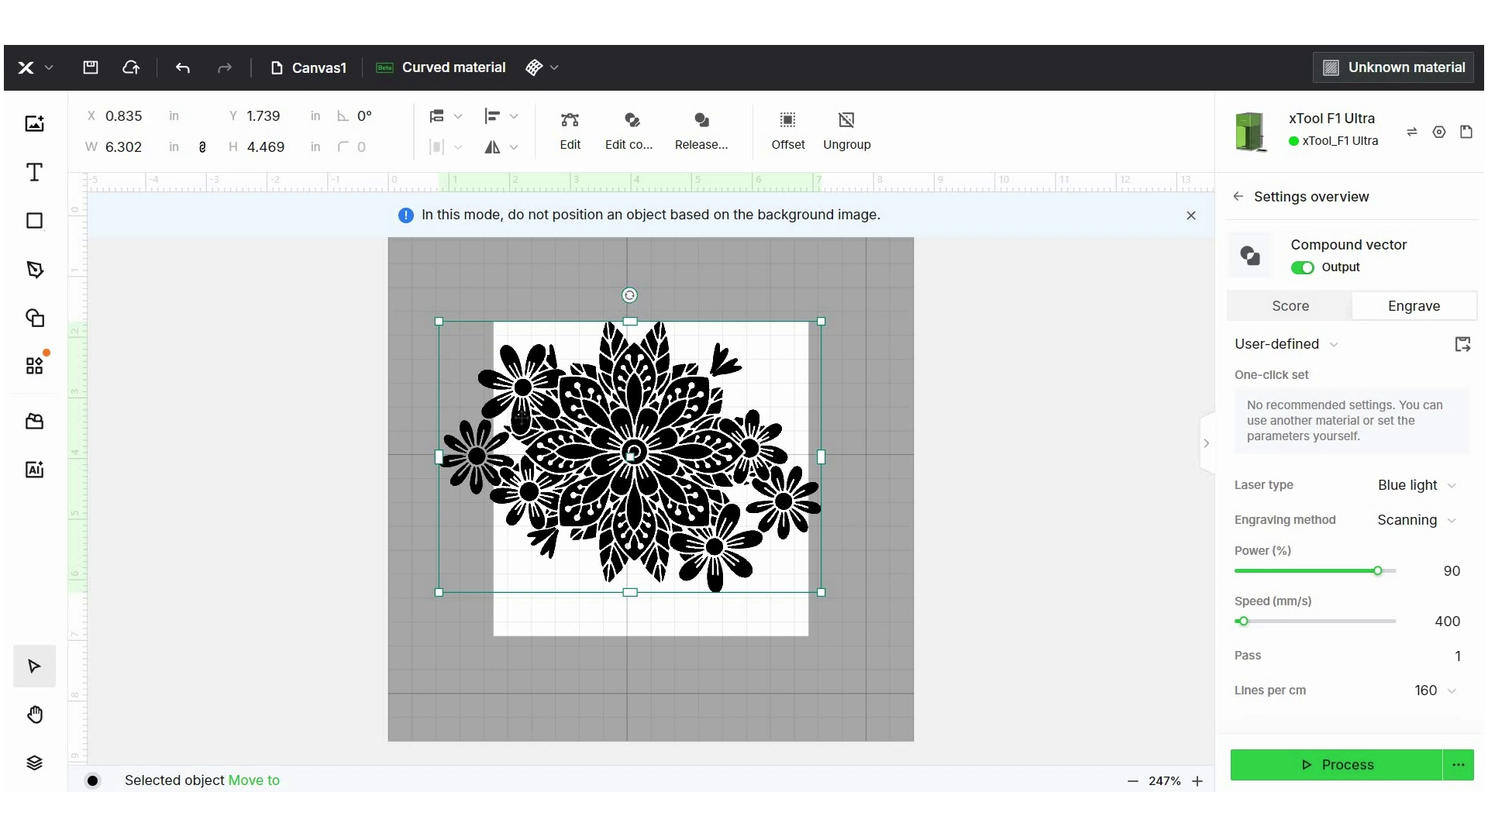
{"action": "left_click_drag", "start_coordinate": [630, 297], "coordinate": [483, 389]}
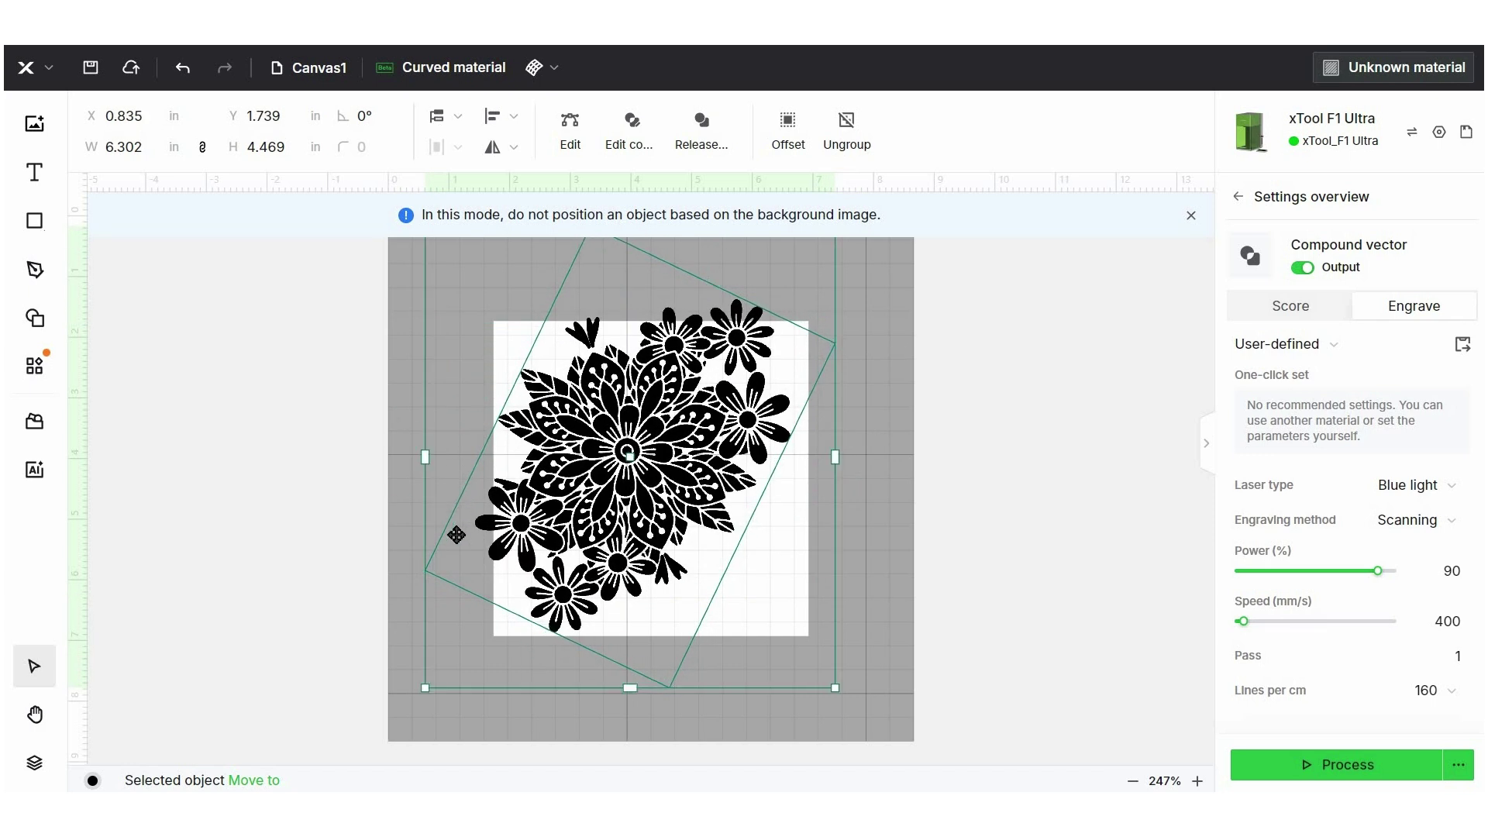
{"action": "left_click_drag", "start_coordinate": [425, 688], "coordinate": [521, 603]}
{"action": "left_click_drag", "start_coordinate": [654, 437], "coordinate": [627, 507]}
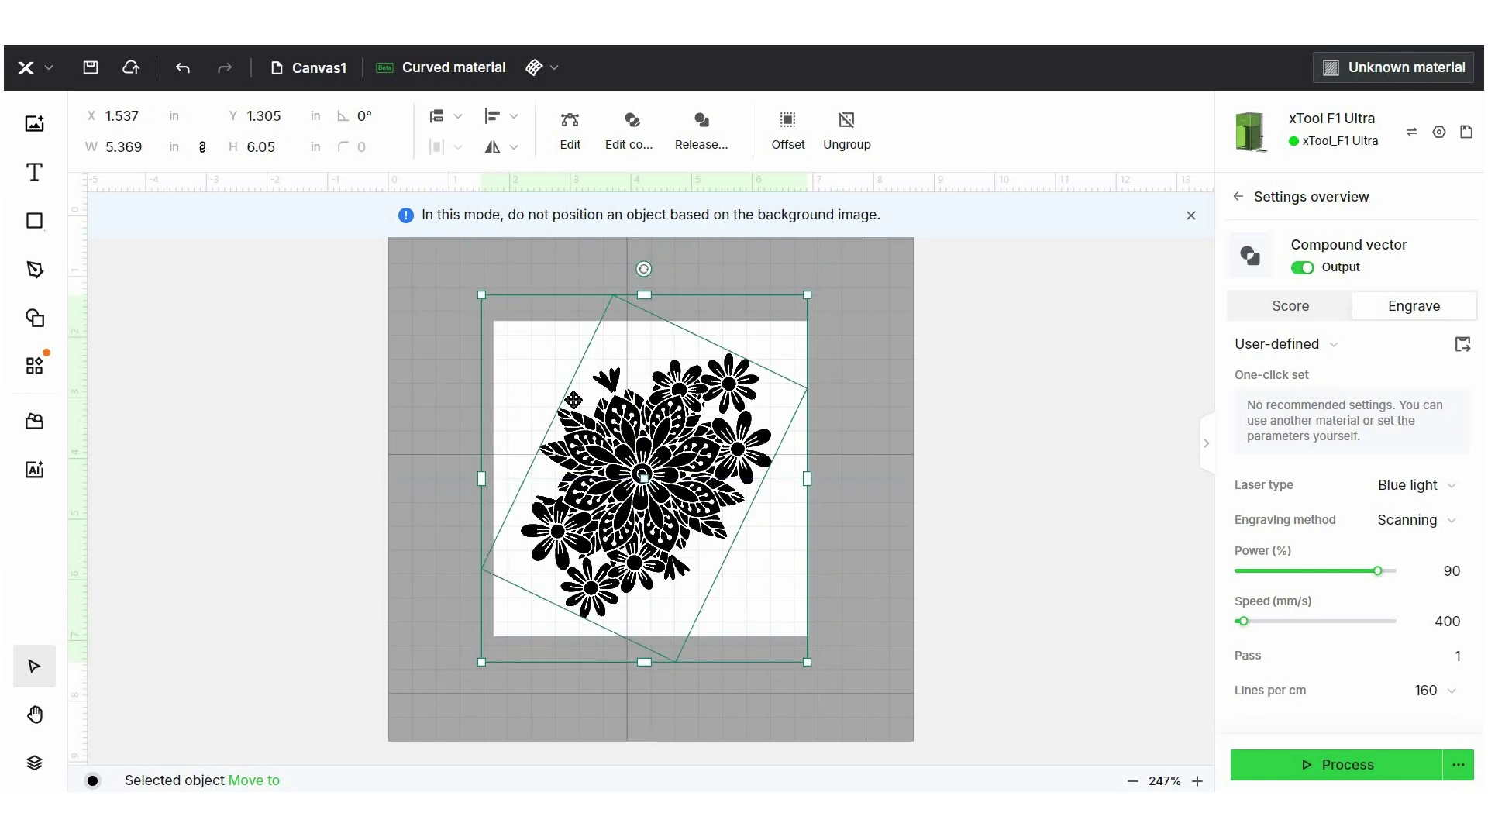
{"action": "left_click", "coordinate": [954, 485]}
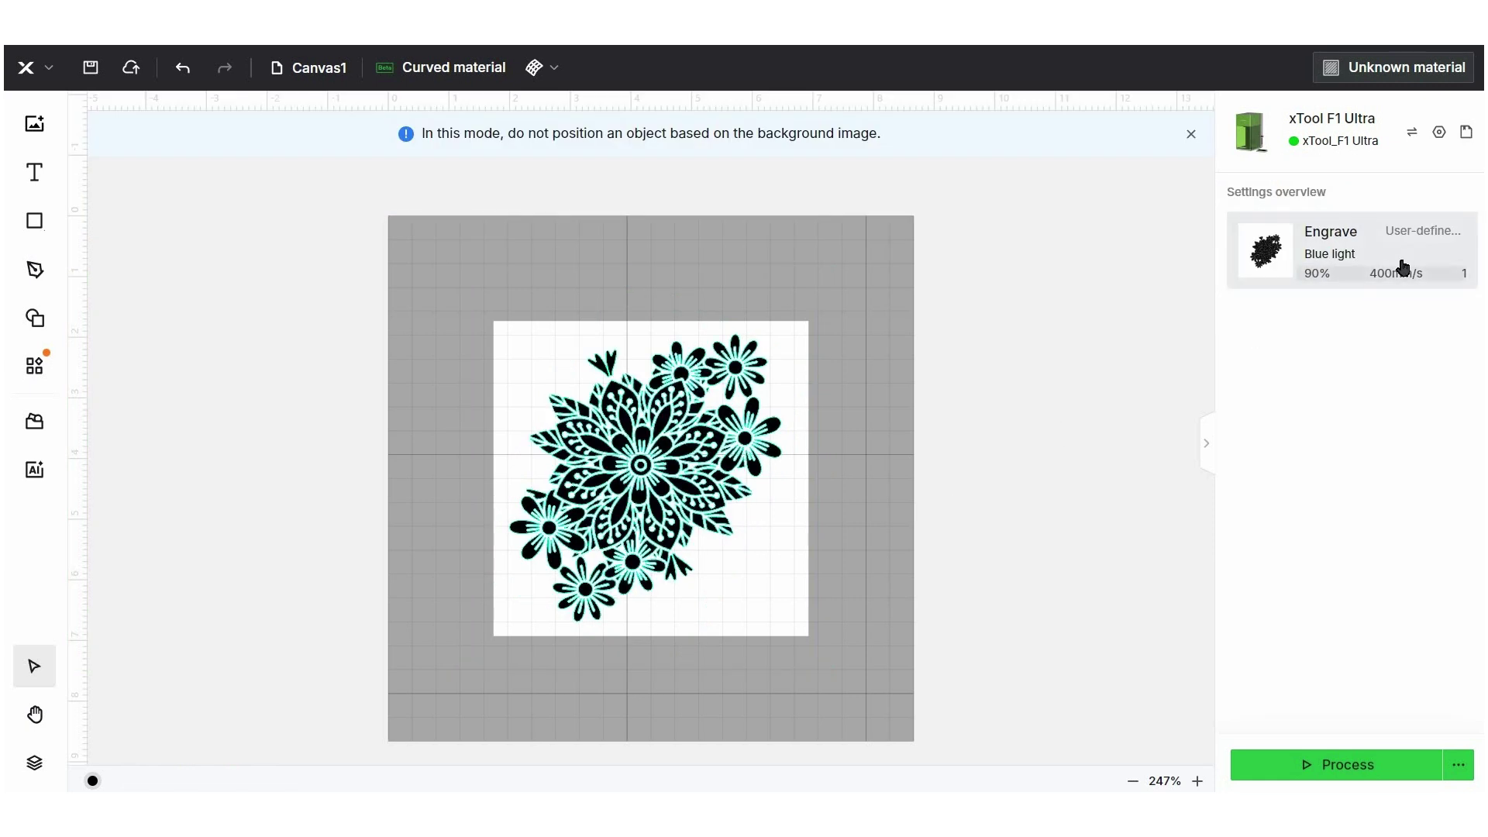
- Send the mandala job to process, then bring up processing mode choices on the new canvas
{"action": "left_click", "coordinate": [1363, 772]}
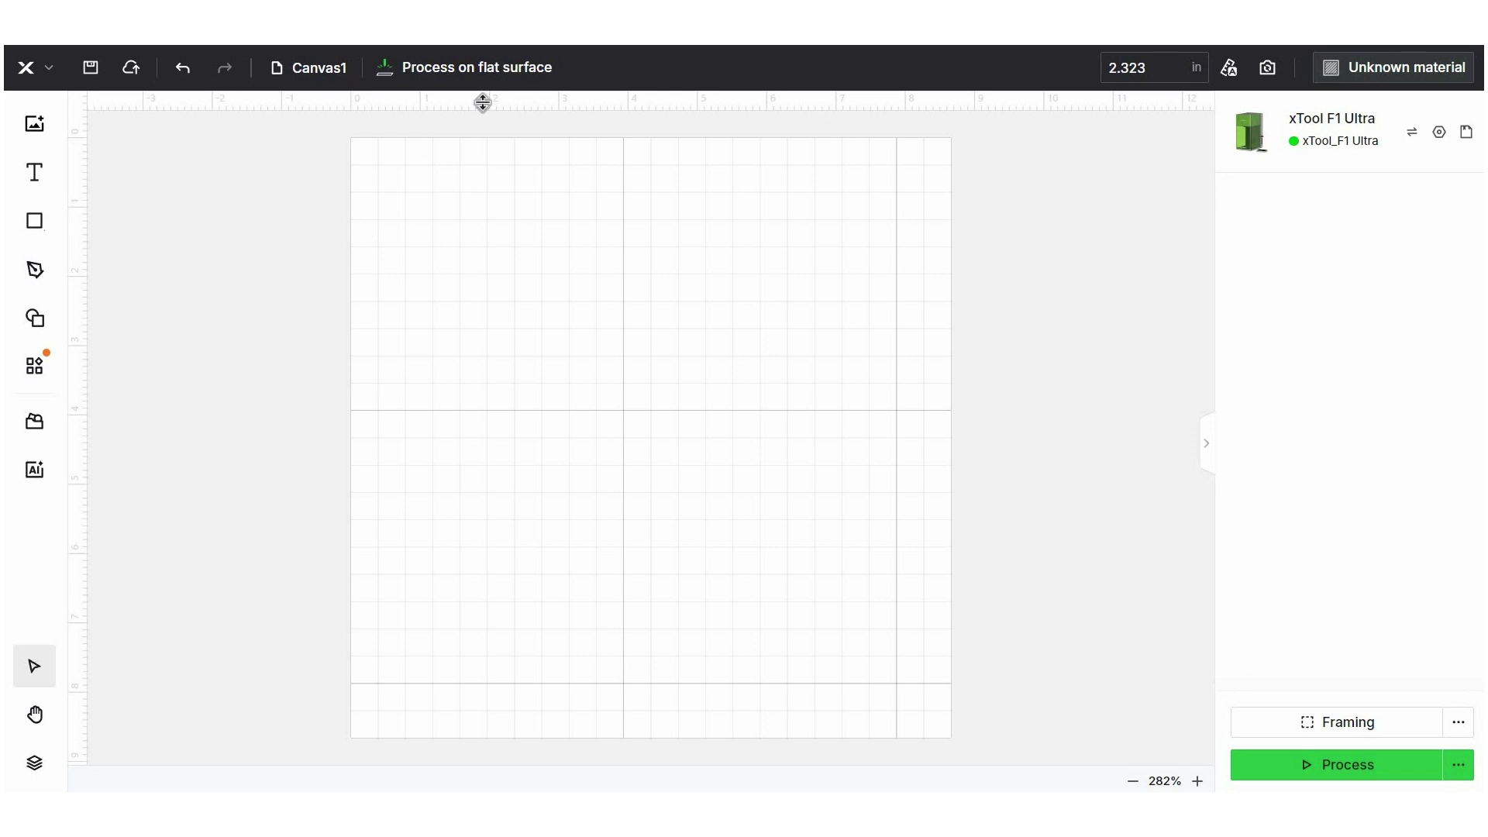
{"action": "left_click", "coordinate": [520, 67]}
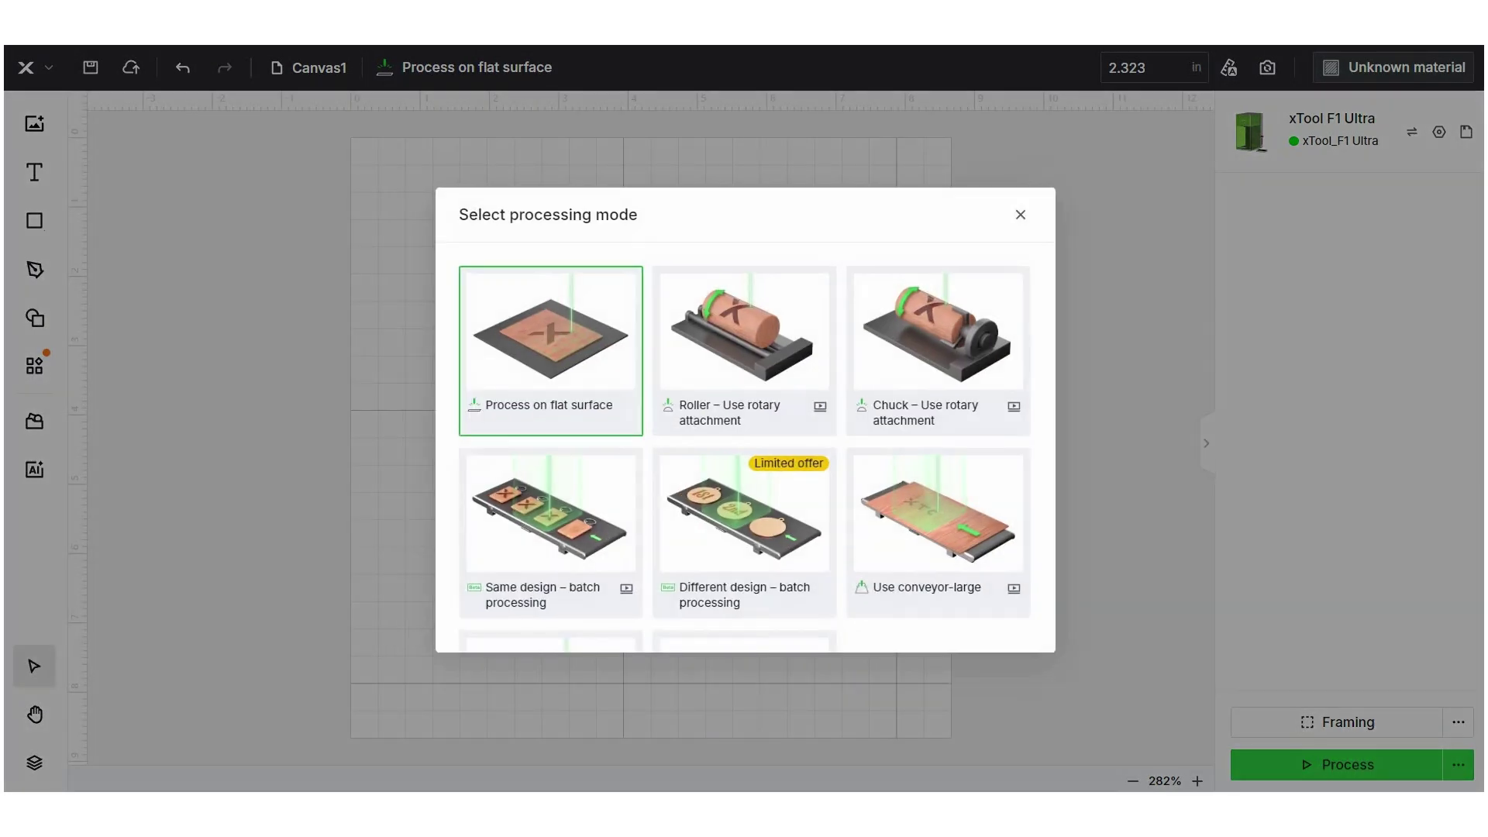
- Switch to Curved material mode and add a text object reading 'M' on the material
{"action": "scroll", "coordinate": [573, 504], "scroll_direction": "down", "scroll_amount": 2}
{"action": "left_click", "coordinate": [566, 535]}
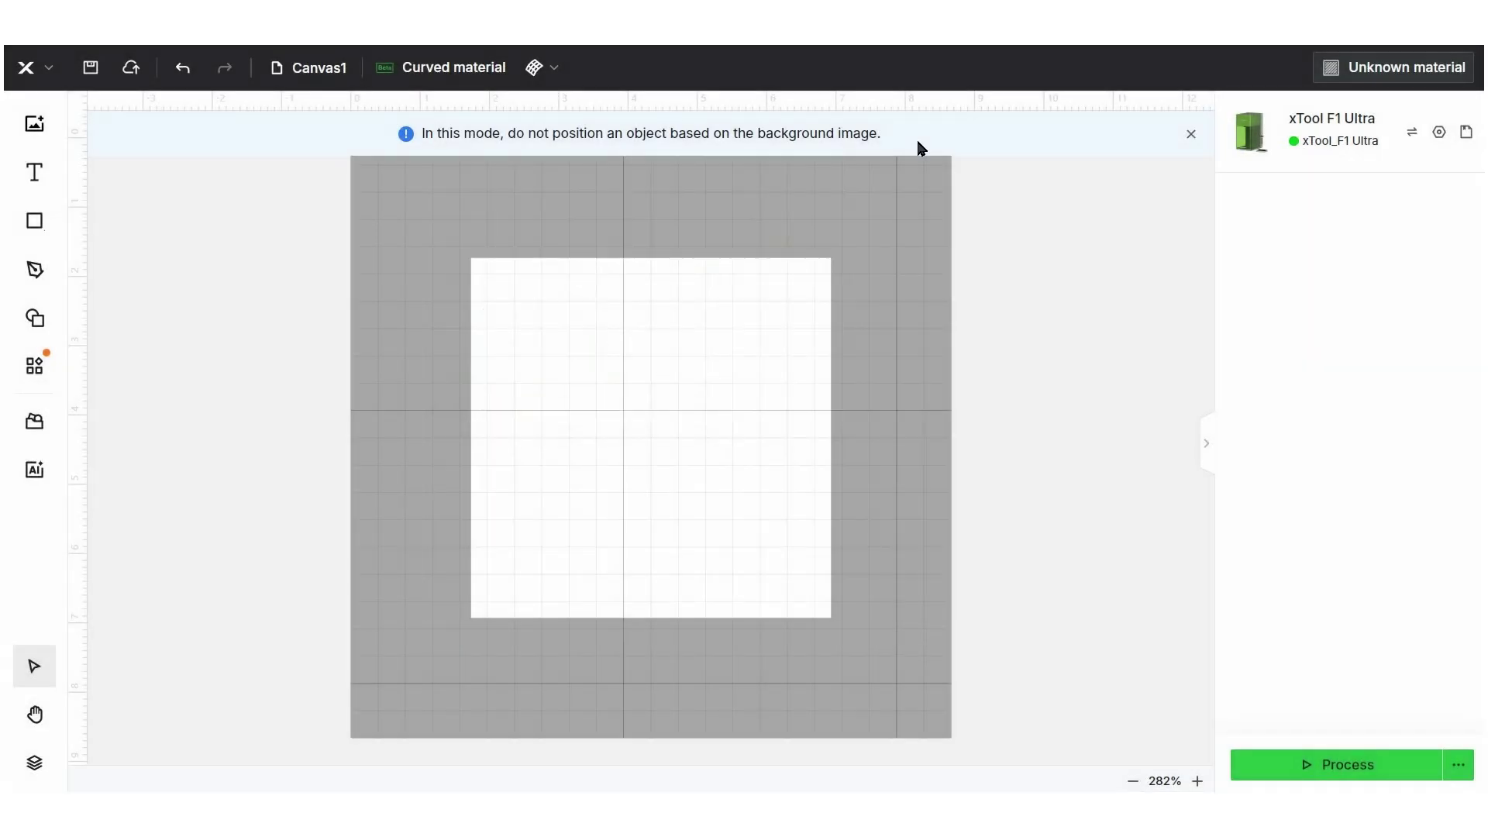
{"action": "left_click", "coordinate": [36, 176]}
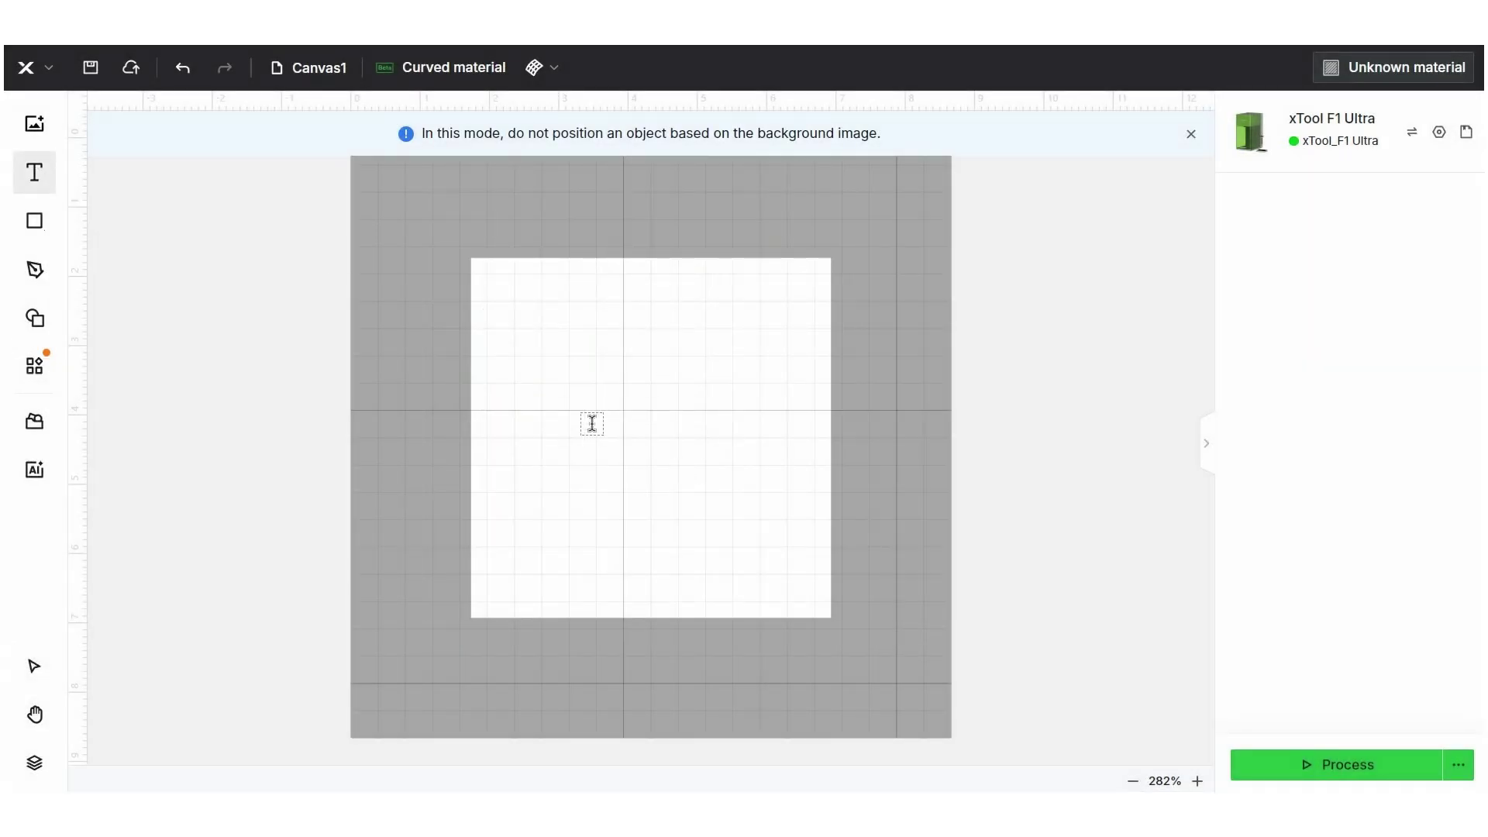
{"action": "left_click", "coordinate": [595, 430]}
{"action": "type", "text": "M"}
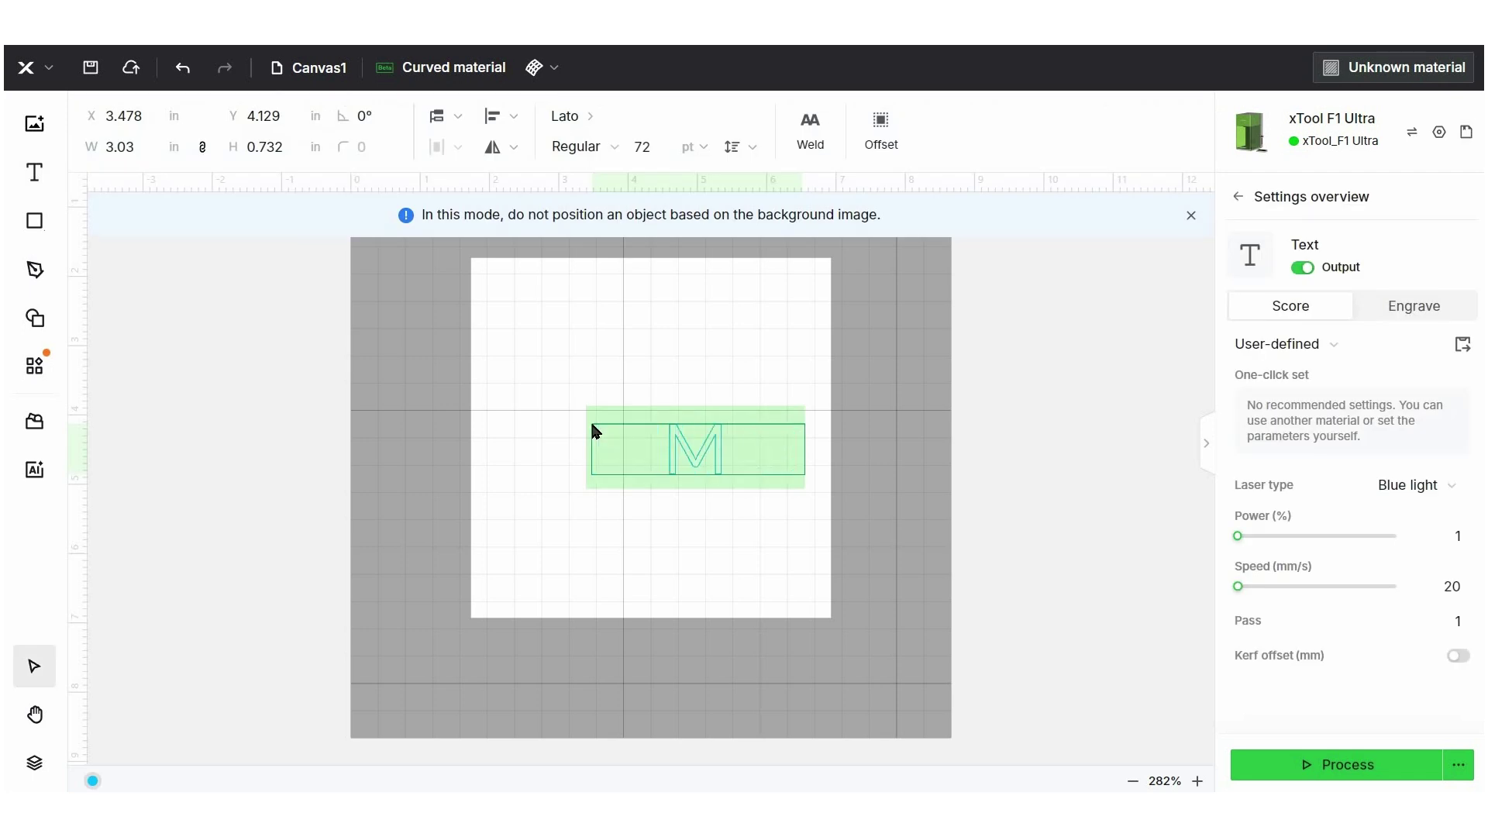
- Give the M the Caslon Calligraphic Initials font, set it to engrave, and shift it up-left
{"action": "left_click", "coordinate": [569, 116]}
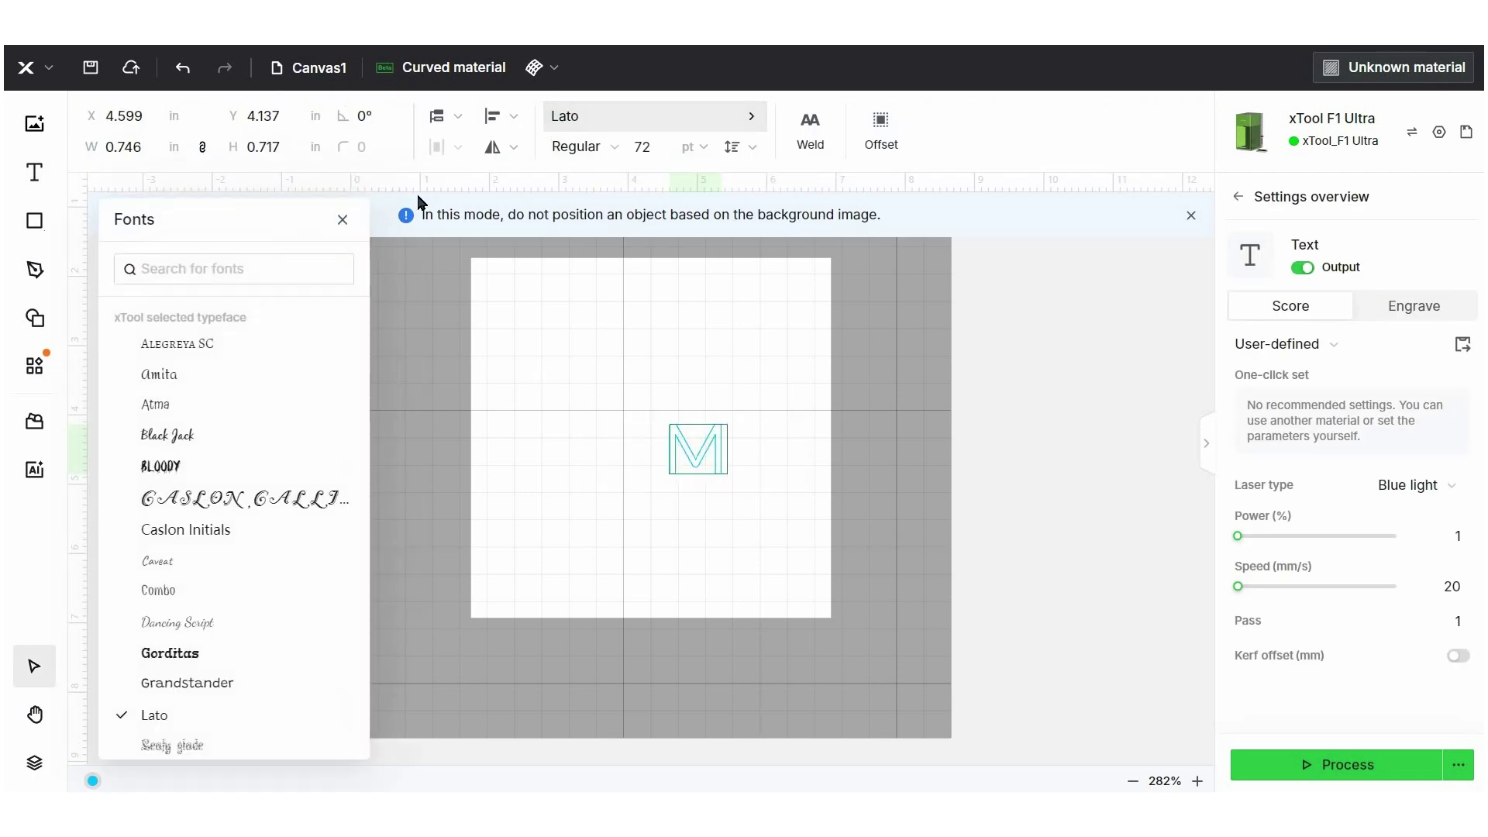
{"action": "left_click", "coordinate": [261, 499]}
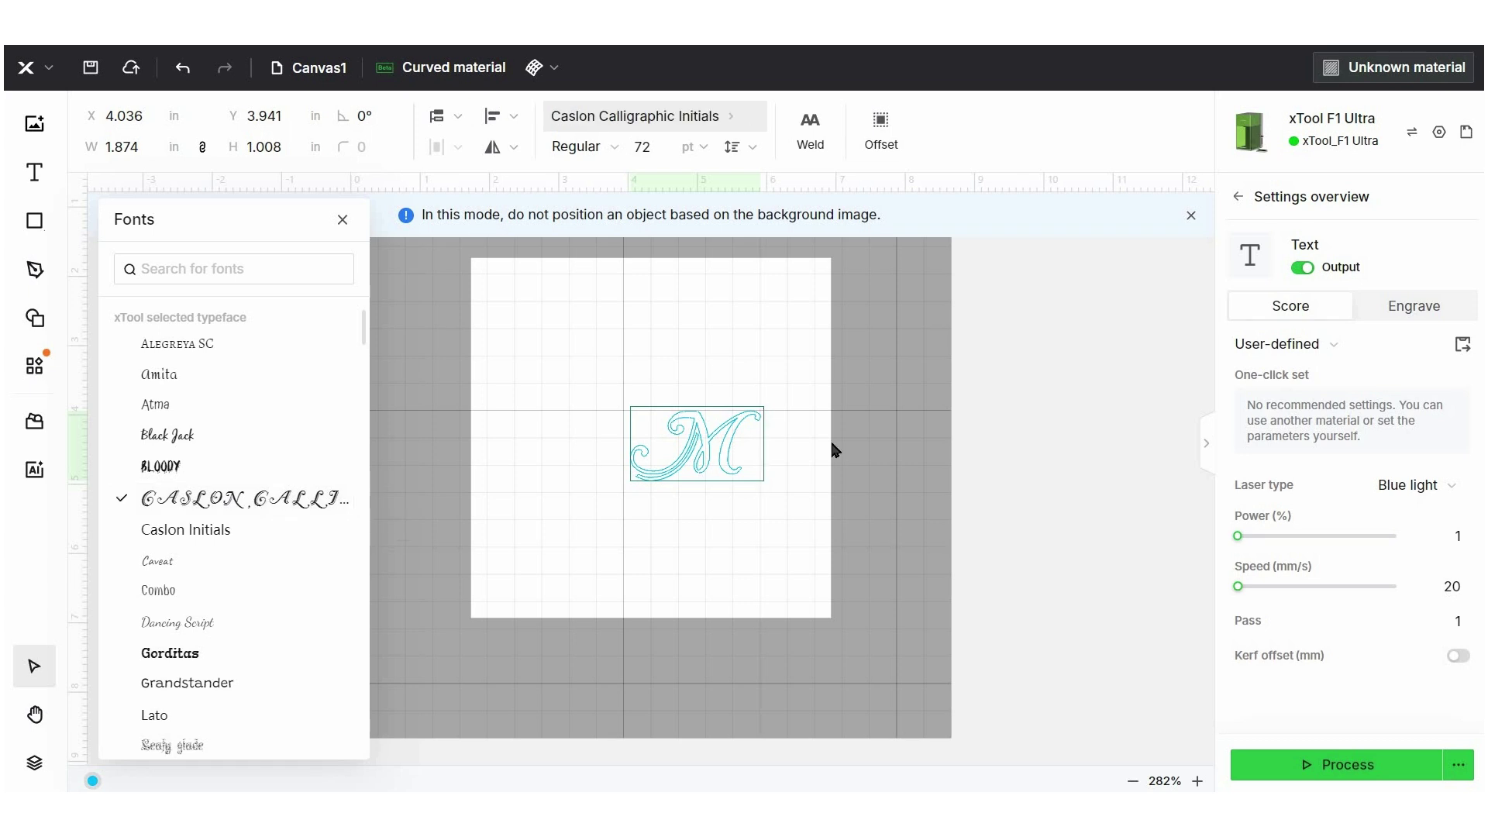
{"action": "left_click", "coordinate": [1409, 308]}
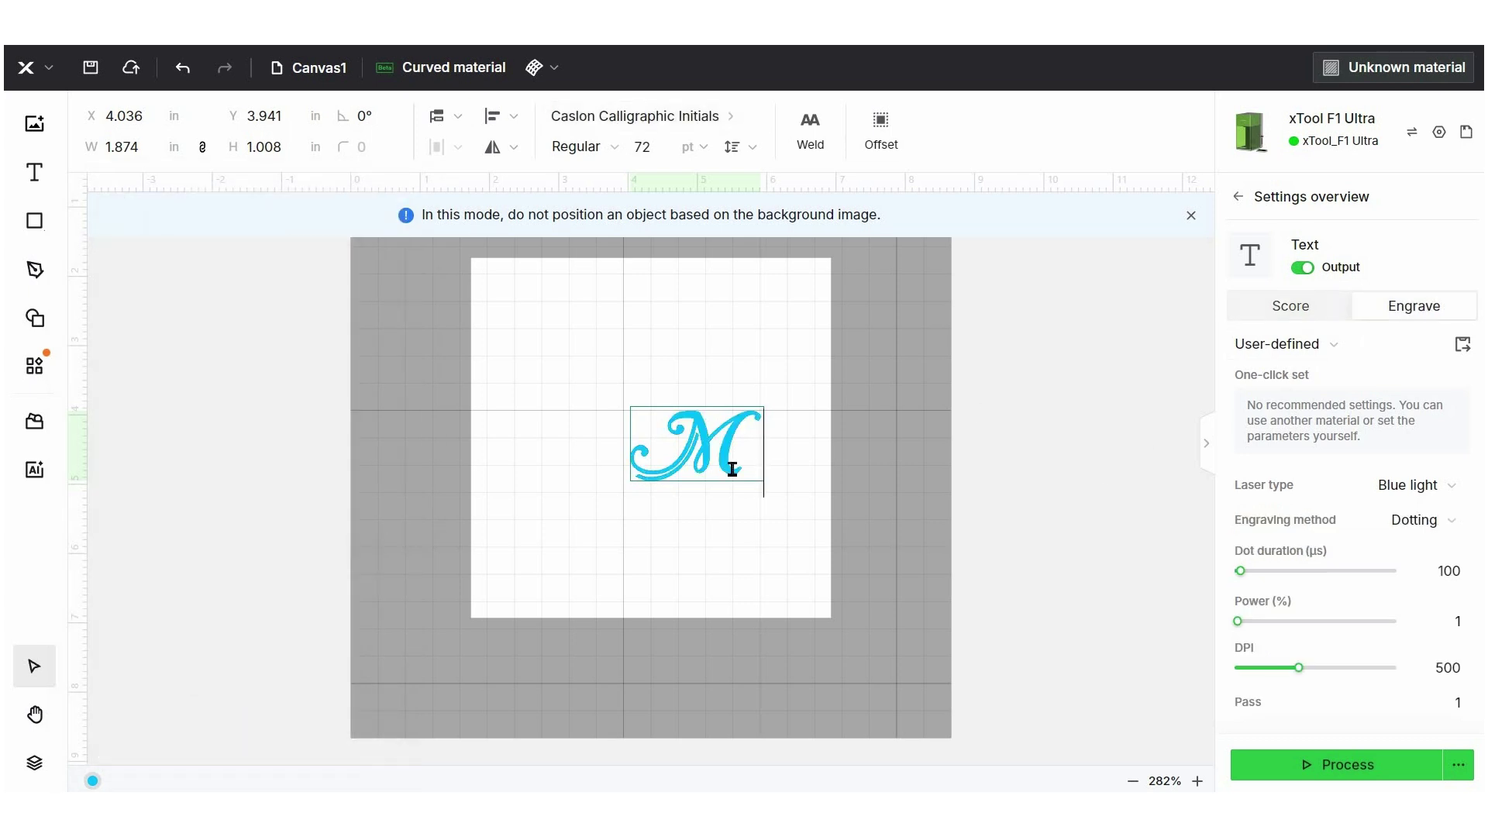
{"action": "left_click", "coordinate": [751, 431]}
{"action": "left_click_drag", "start_coordinate": [751, 431], "coordinate": [686, 415]}
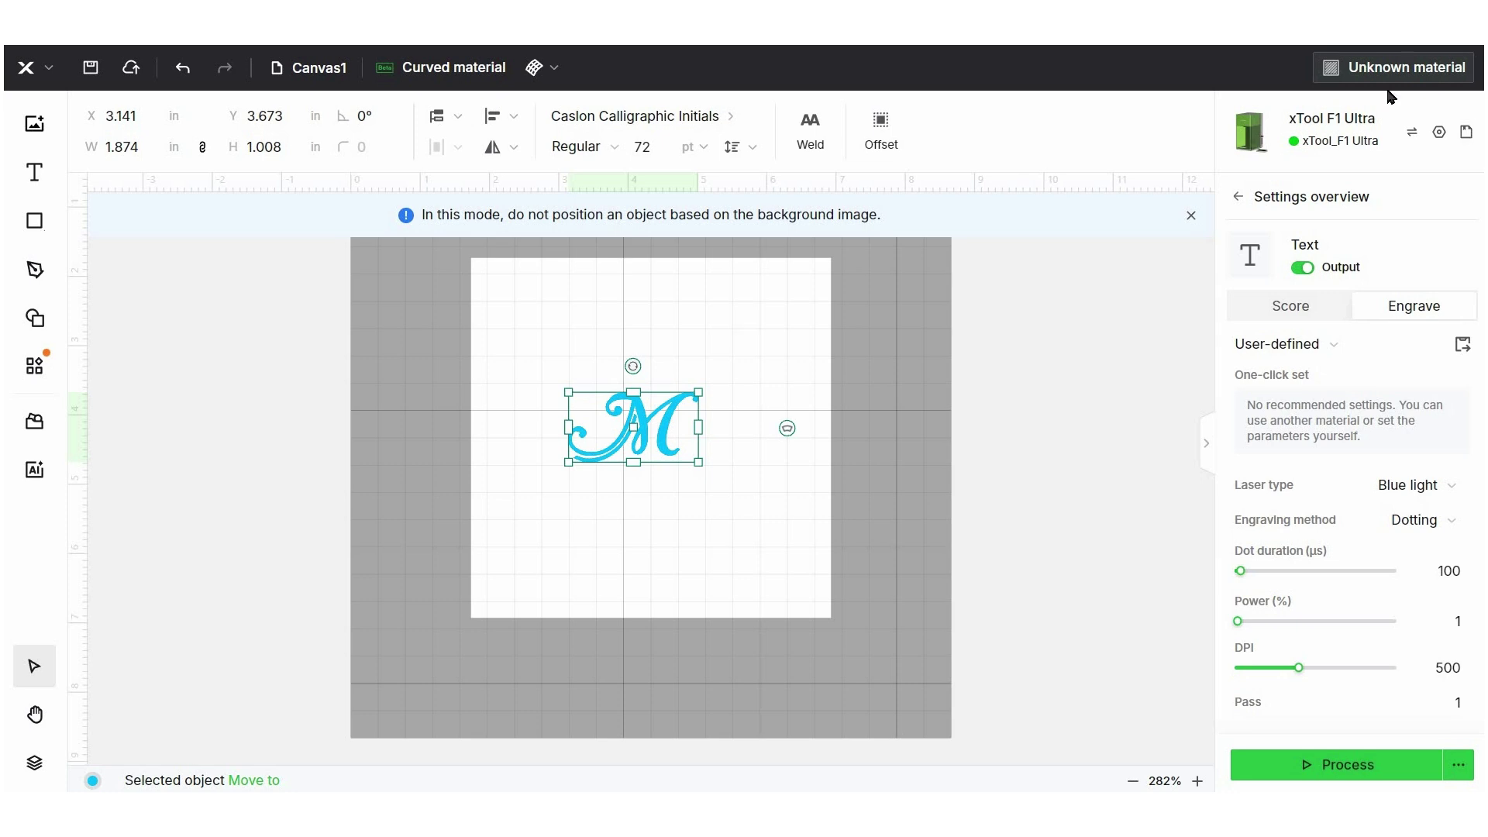
- Import the F1 Ultra 6mm Basswood Plywood engrave preset (70% power, 600 mm/s) into XCS
{"action": "left_click", "coordinate": [1439, 77]}
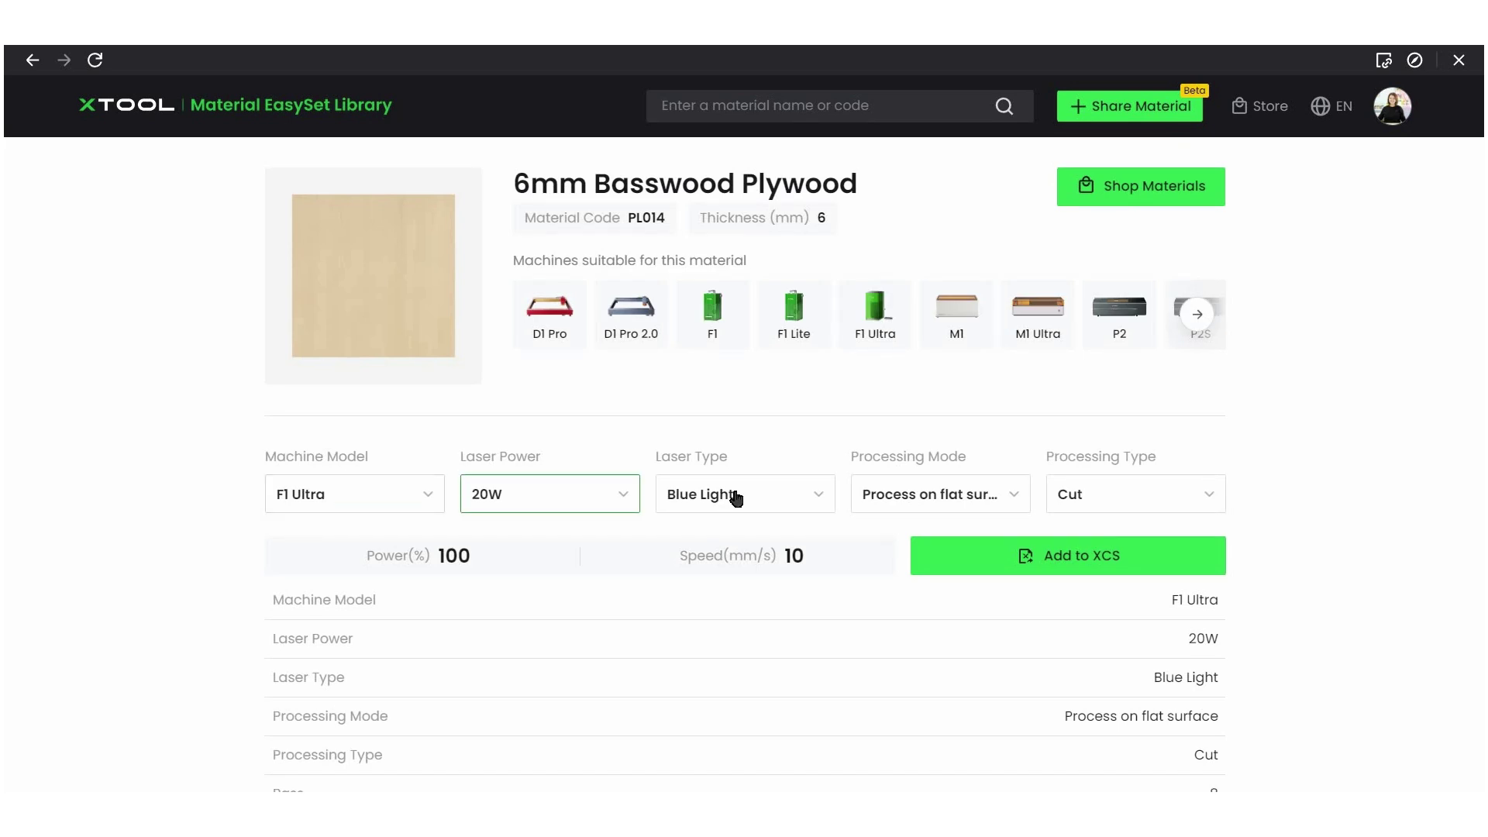
{"action": "left_click", "coordinate": [989, 488]}
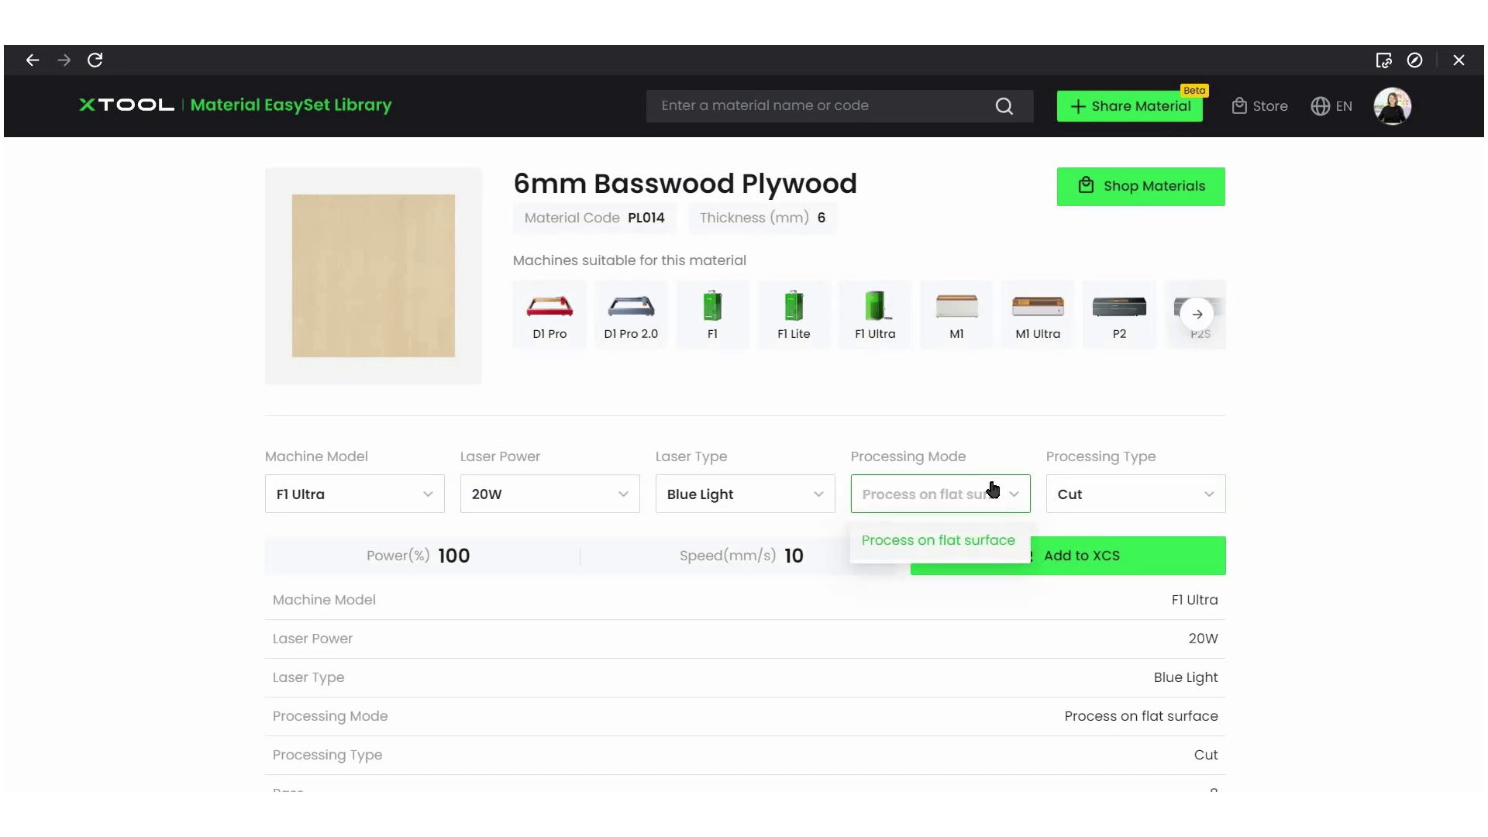
{"action": "left_click", "coordinate": [1113, 501]}
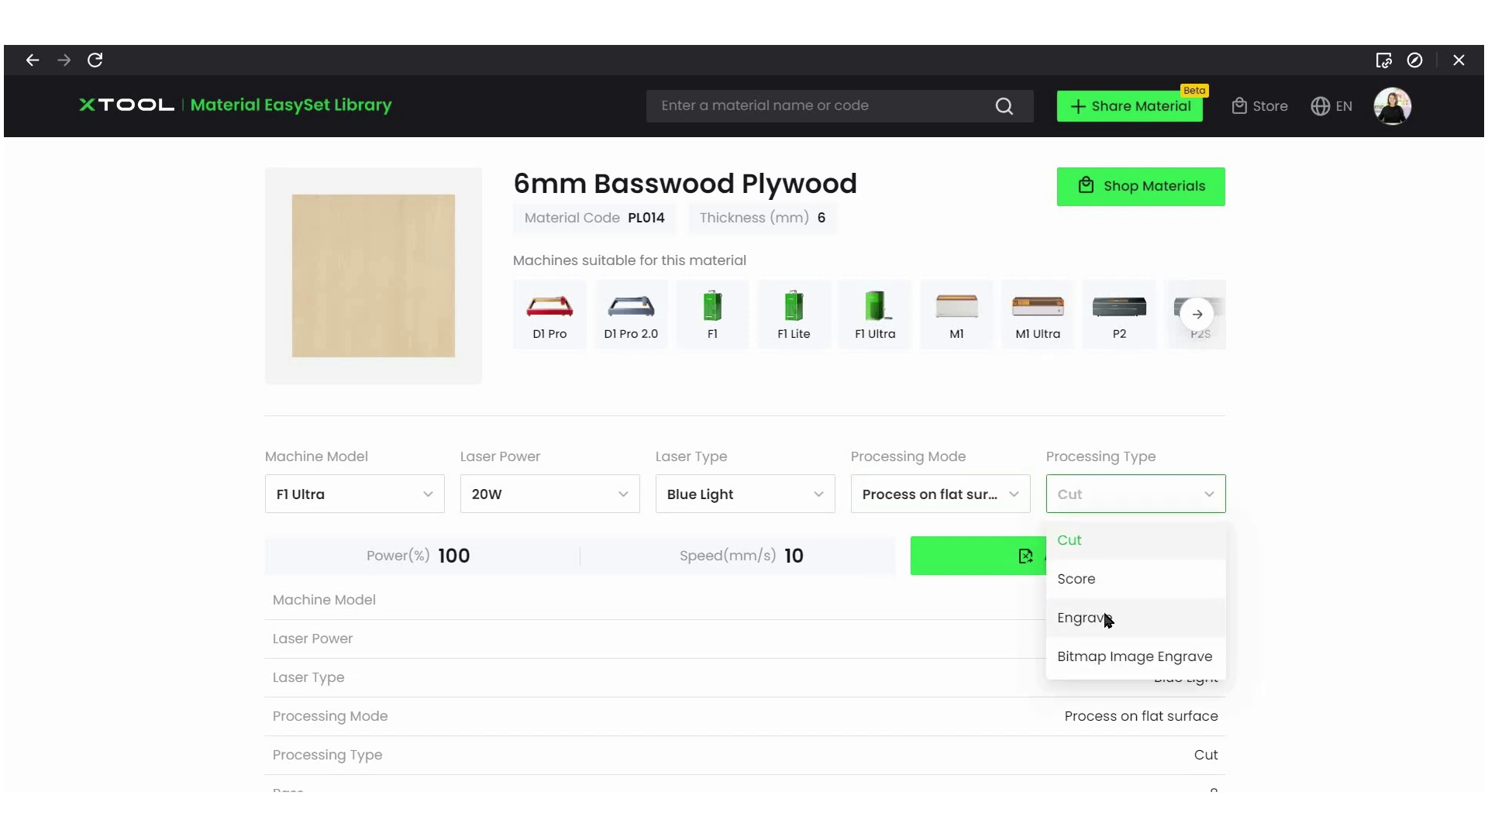
{"action": "left_click", "coordinate": [1097, 618]}
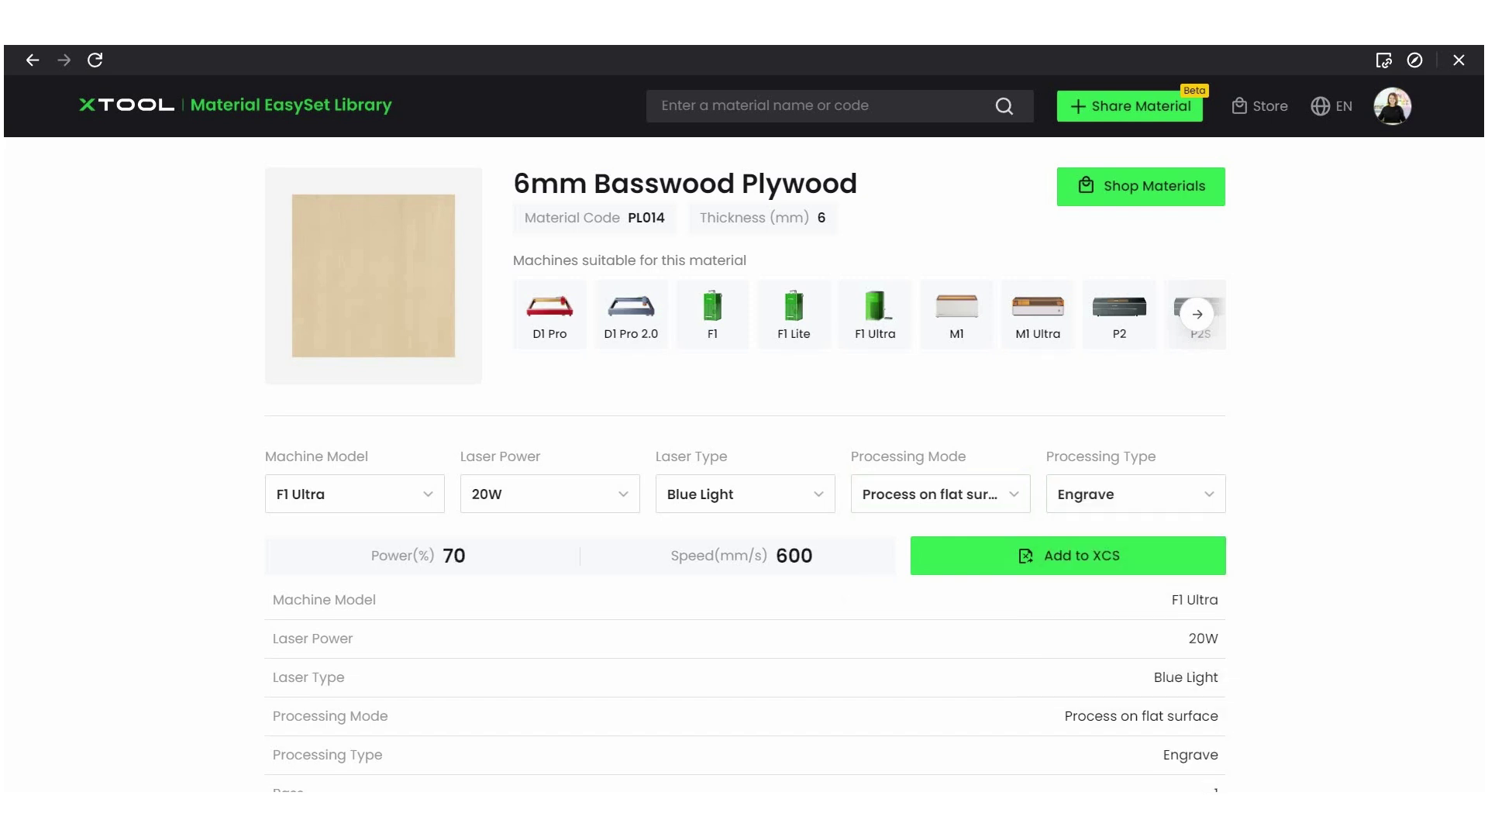
{"action": "scroll", "coordinate": [1263, 612], "scroll_direction": "down", "scroll_amount": 2}
{"action": "scroll", "coordinate": [849, 472], "scroll_direction": "down", "scroll_amount": 1}
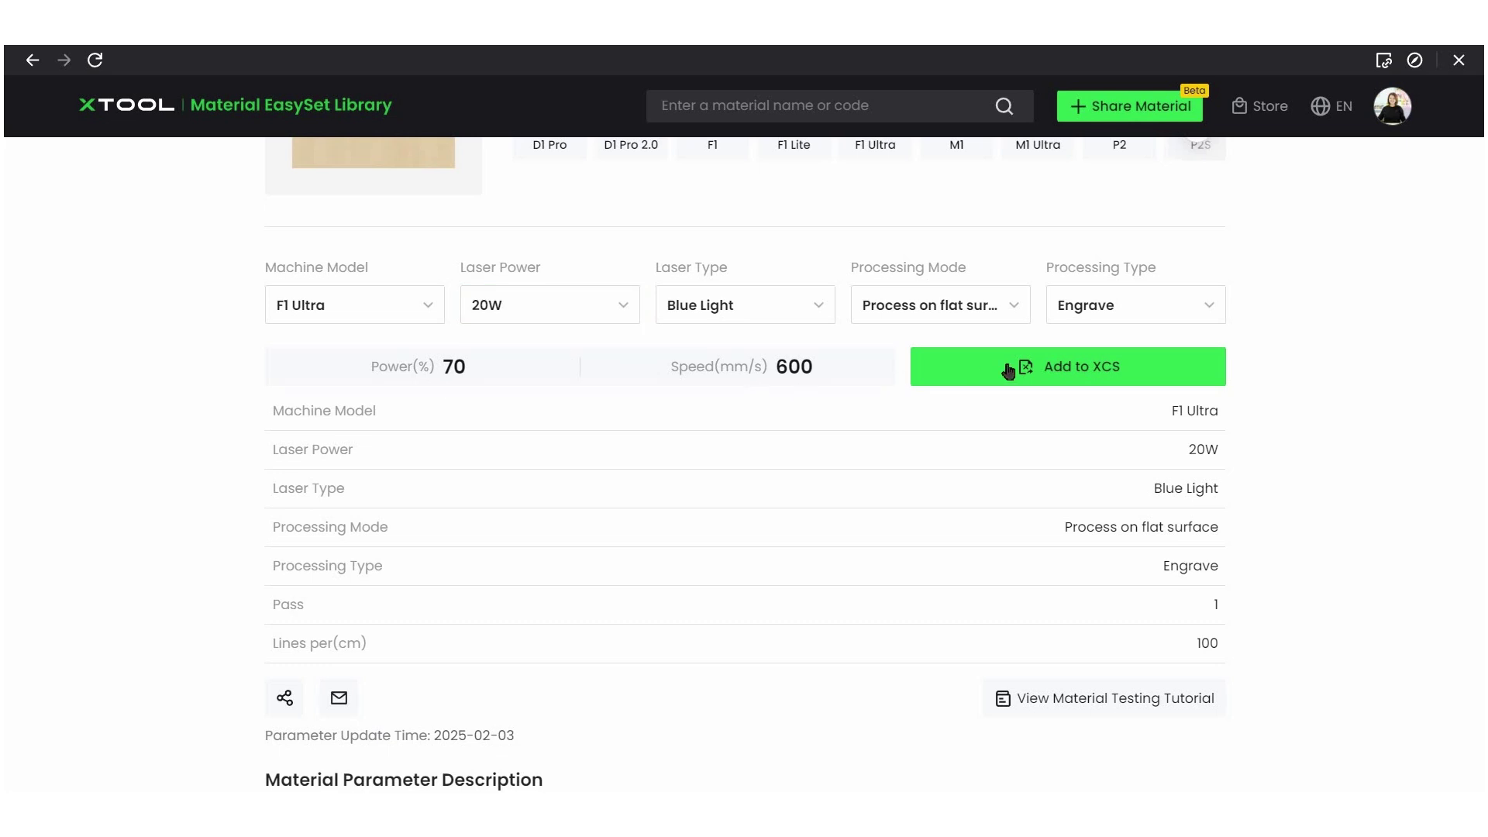
{"action": "left_click", "coordinate": [1040, 378]}
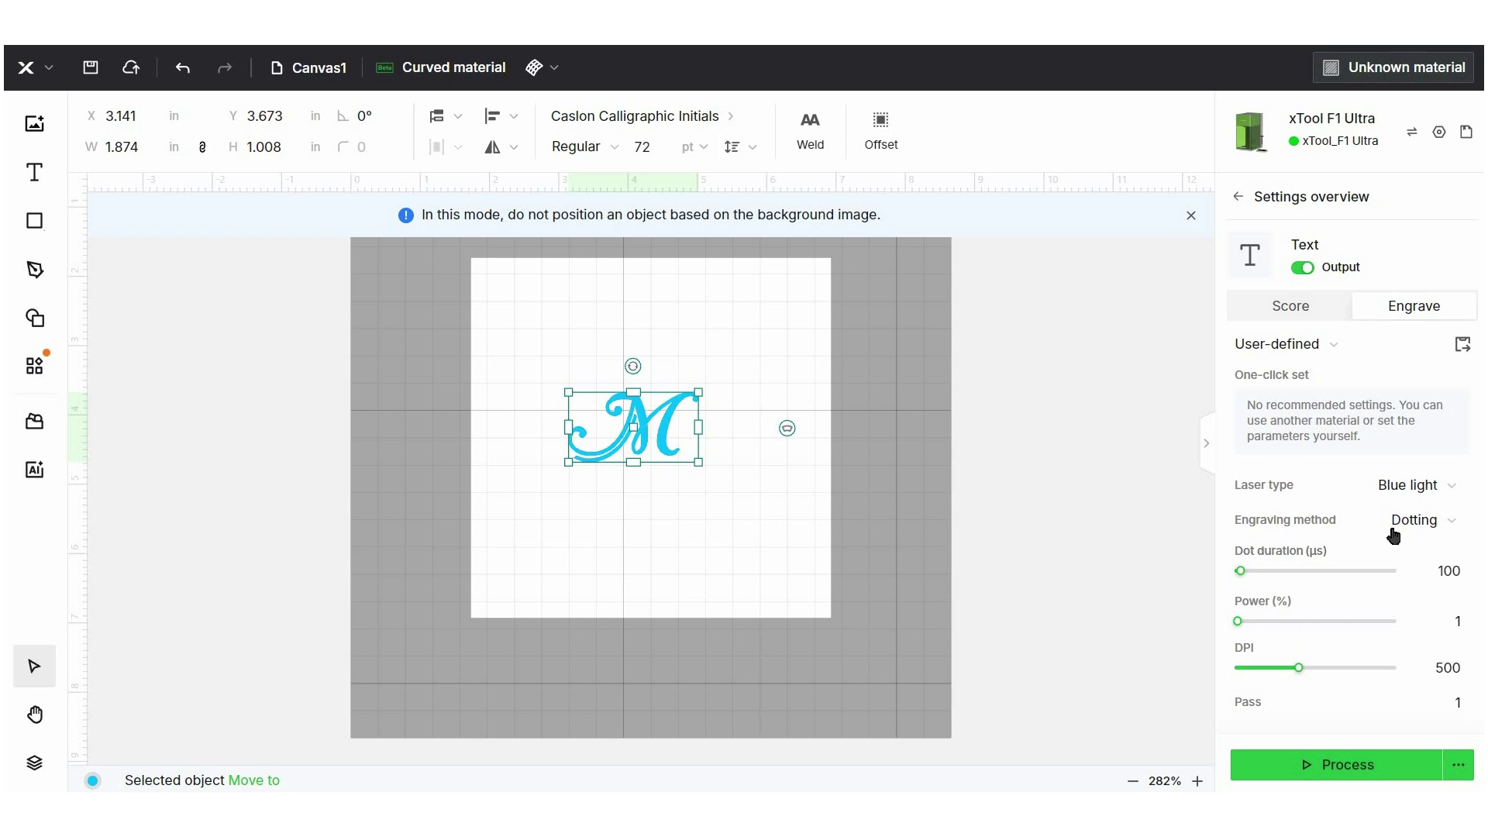
- Change the M's engraving method from dotting to Scanning and bring up the processing modes
{"action": "left_click", "coordinate": [1437, 530]}
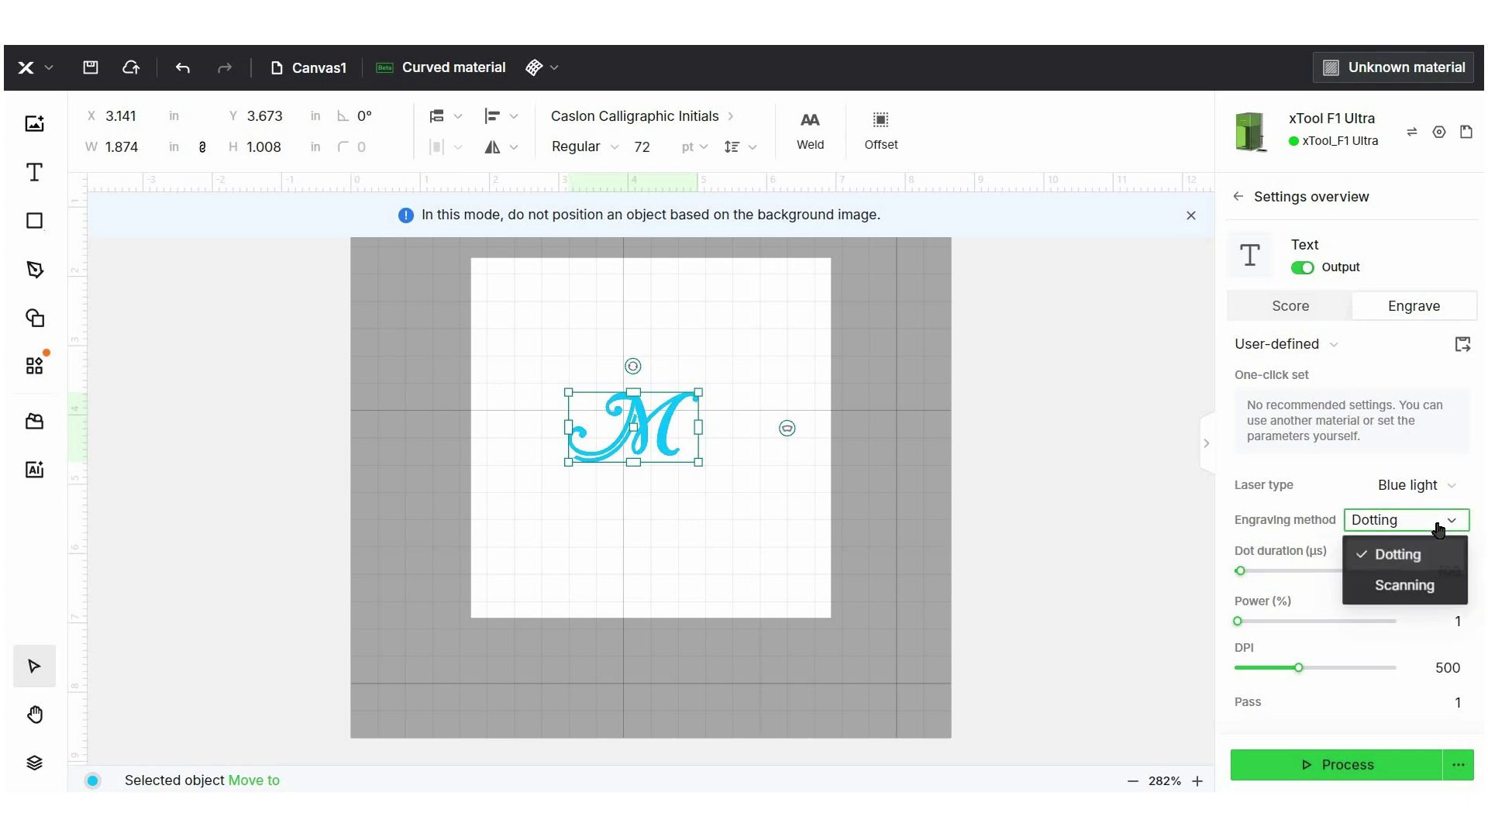
{"action": "left_click", "coordinate": [1432, 593]}
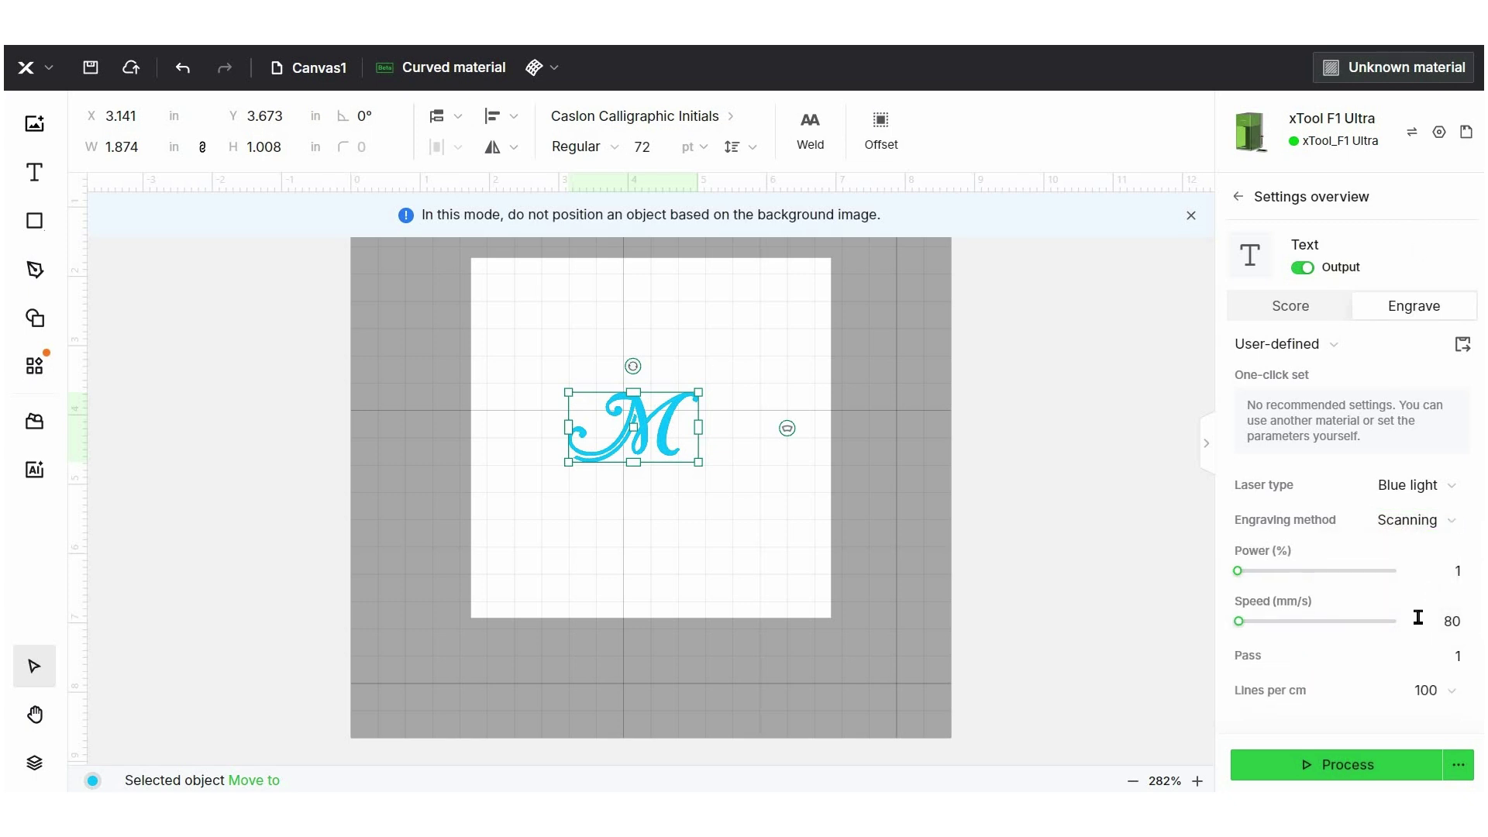
{"action": "left_click", "coordinate": [438, 70]}
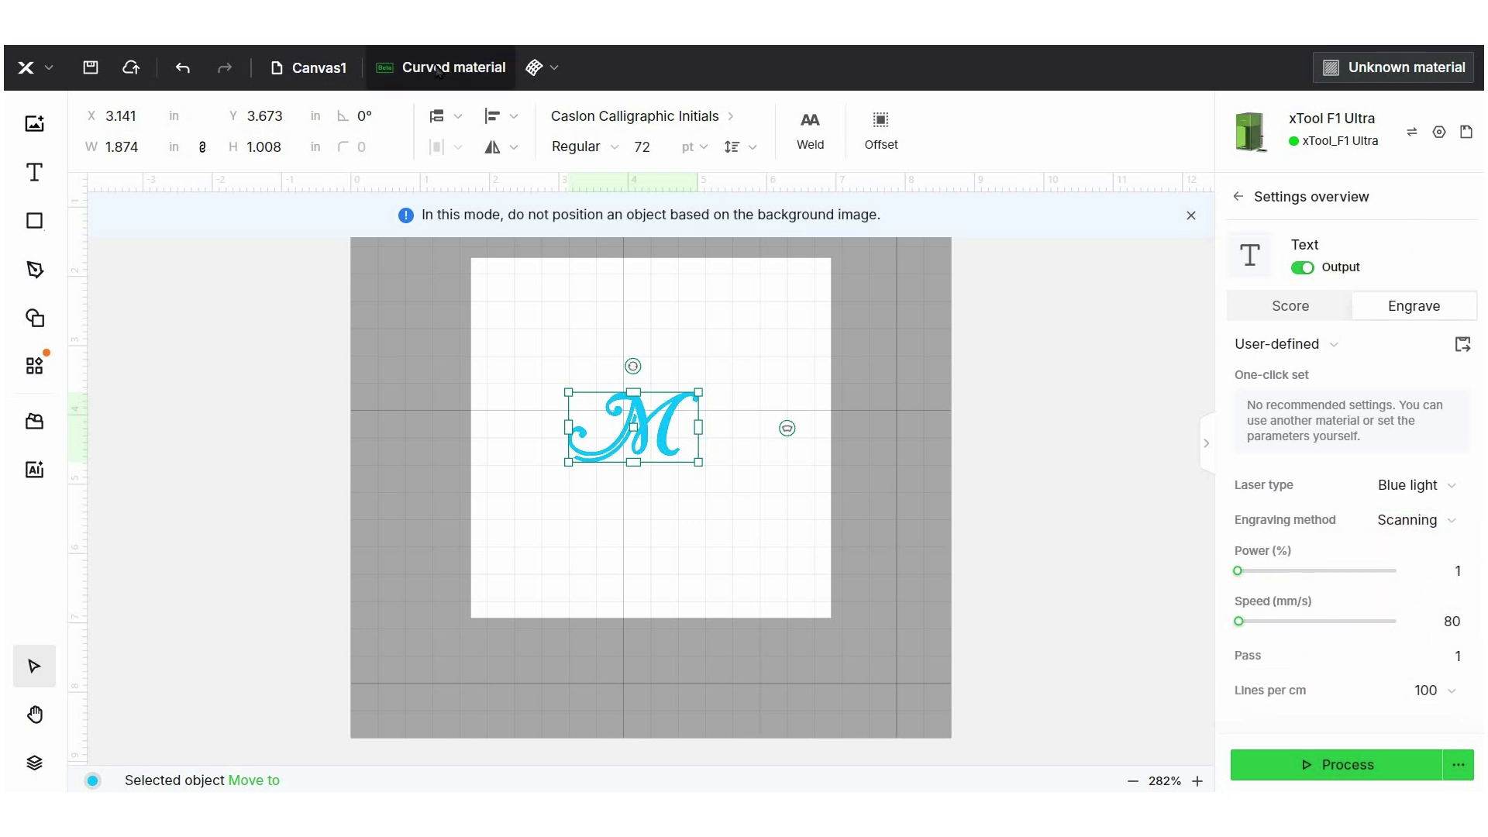
- Switch to flat-surface processing and apply 6mm Basswood Plywood for 70% power and 600 mm/s
{"action": "scroll", "coordinate": [744, 450], "scroll_direction": "up", "scroll_amount": 3}
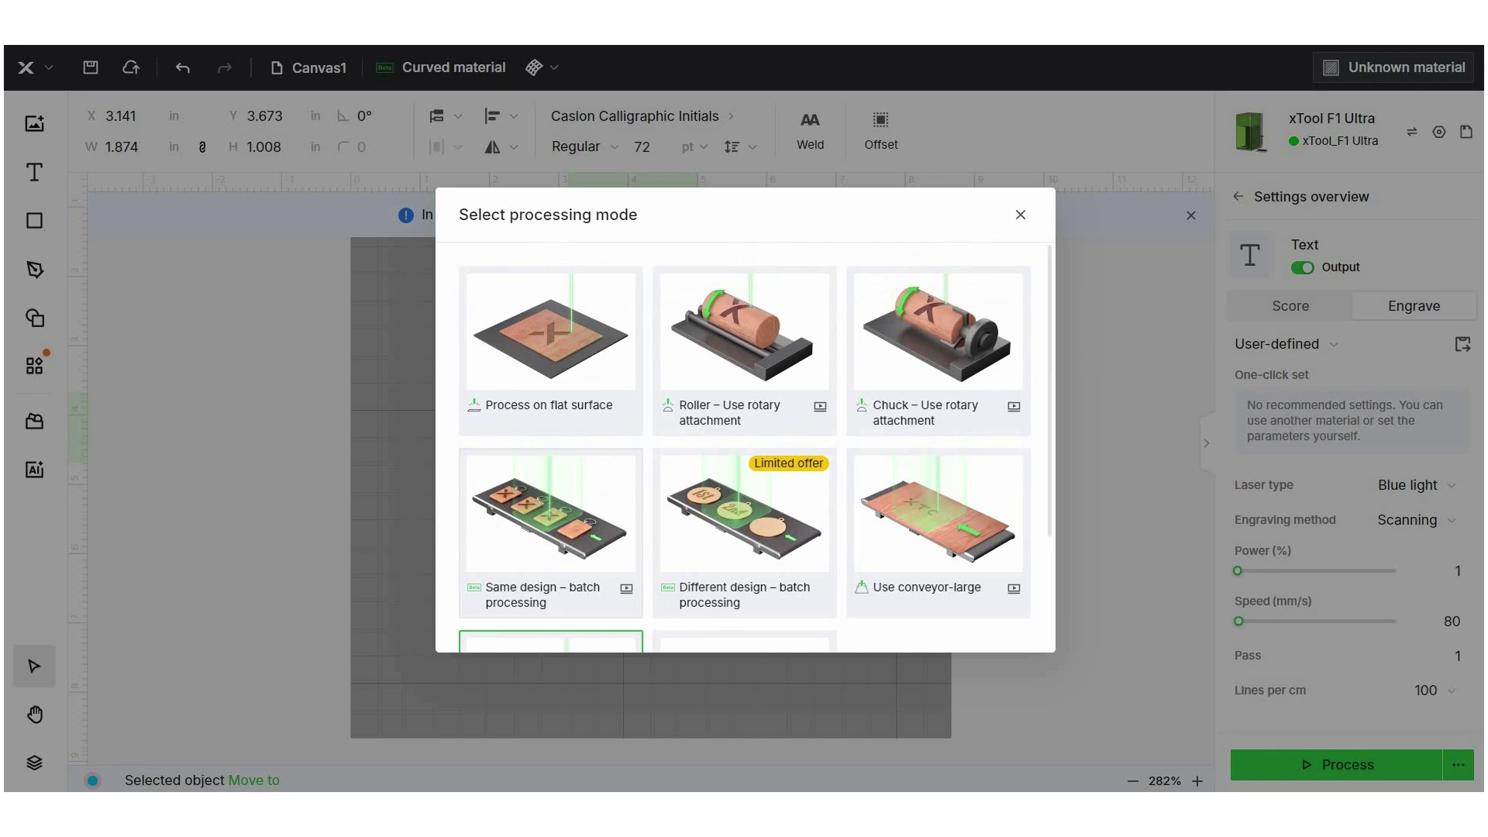
{"action": "left_click", "coordinate": [550, 341]}
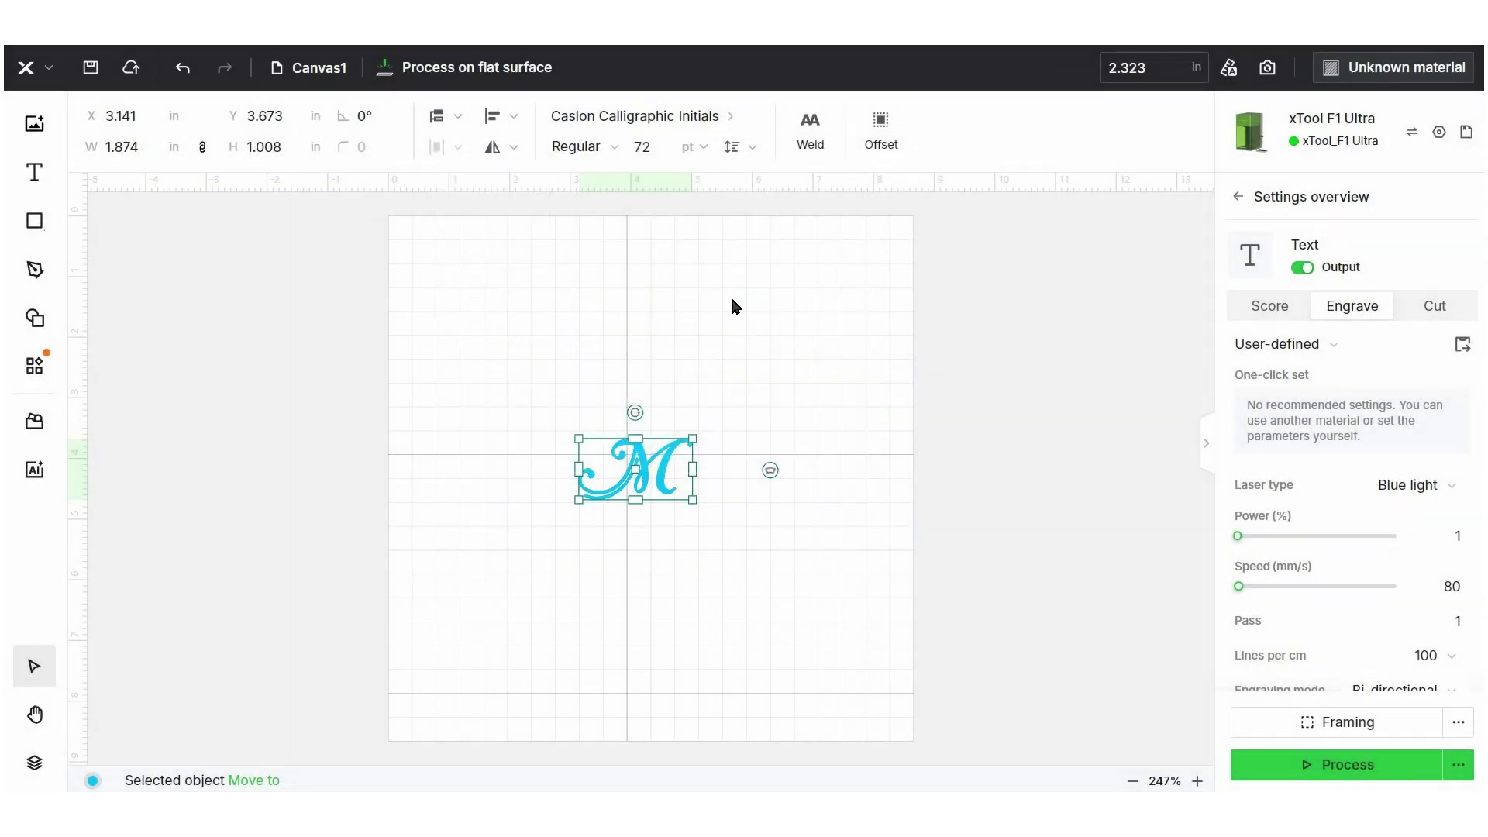
{"action": "left_click", "coordinate": [1348, 70]}
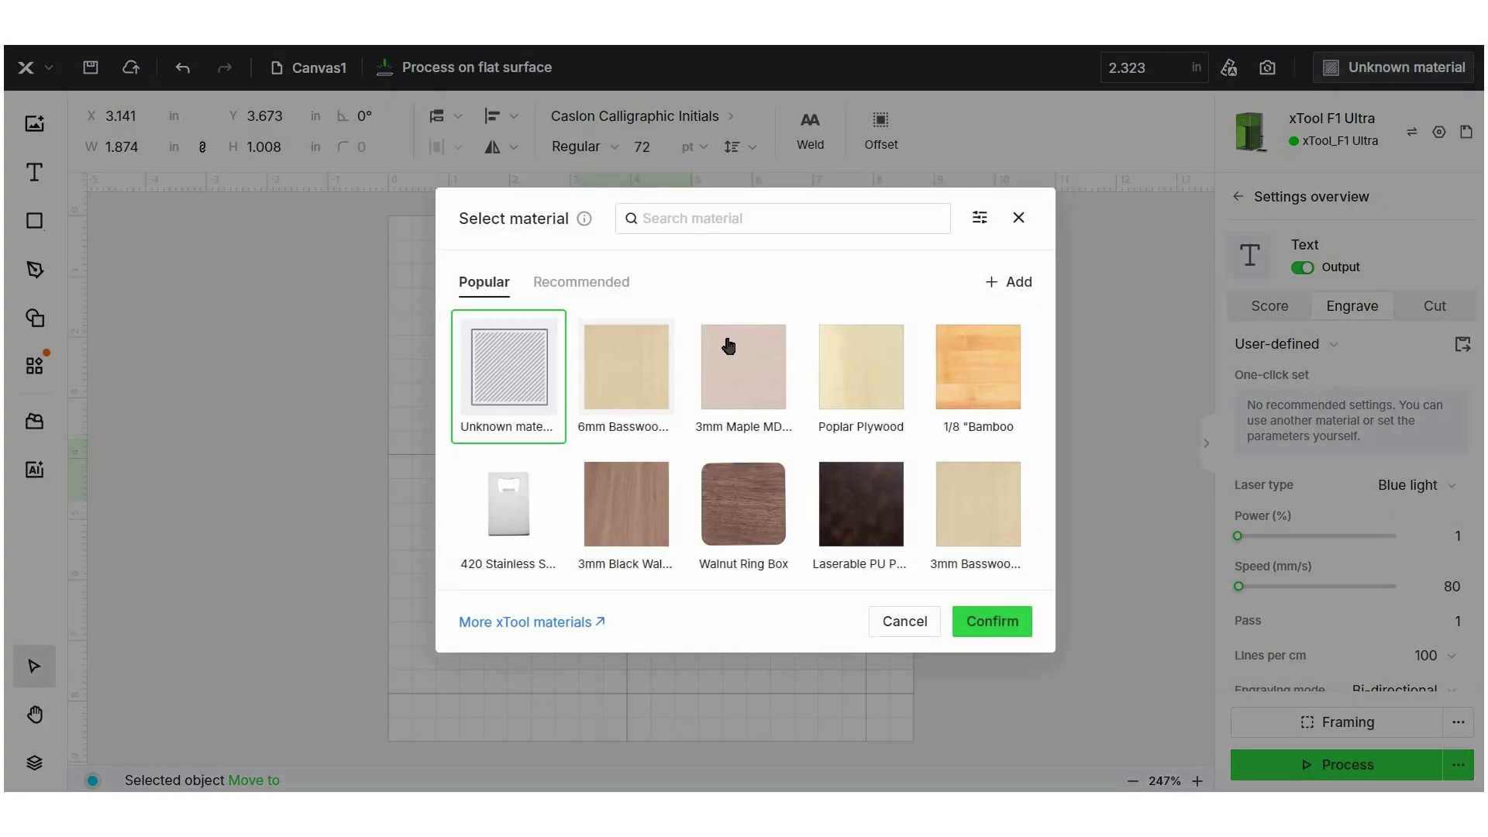
{"action": "left_click", "coordinate": [626, 367]}
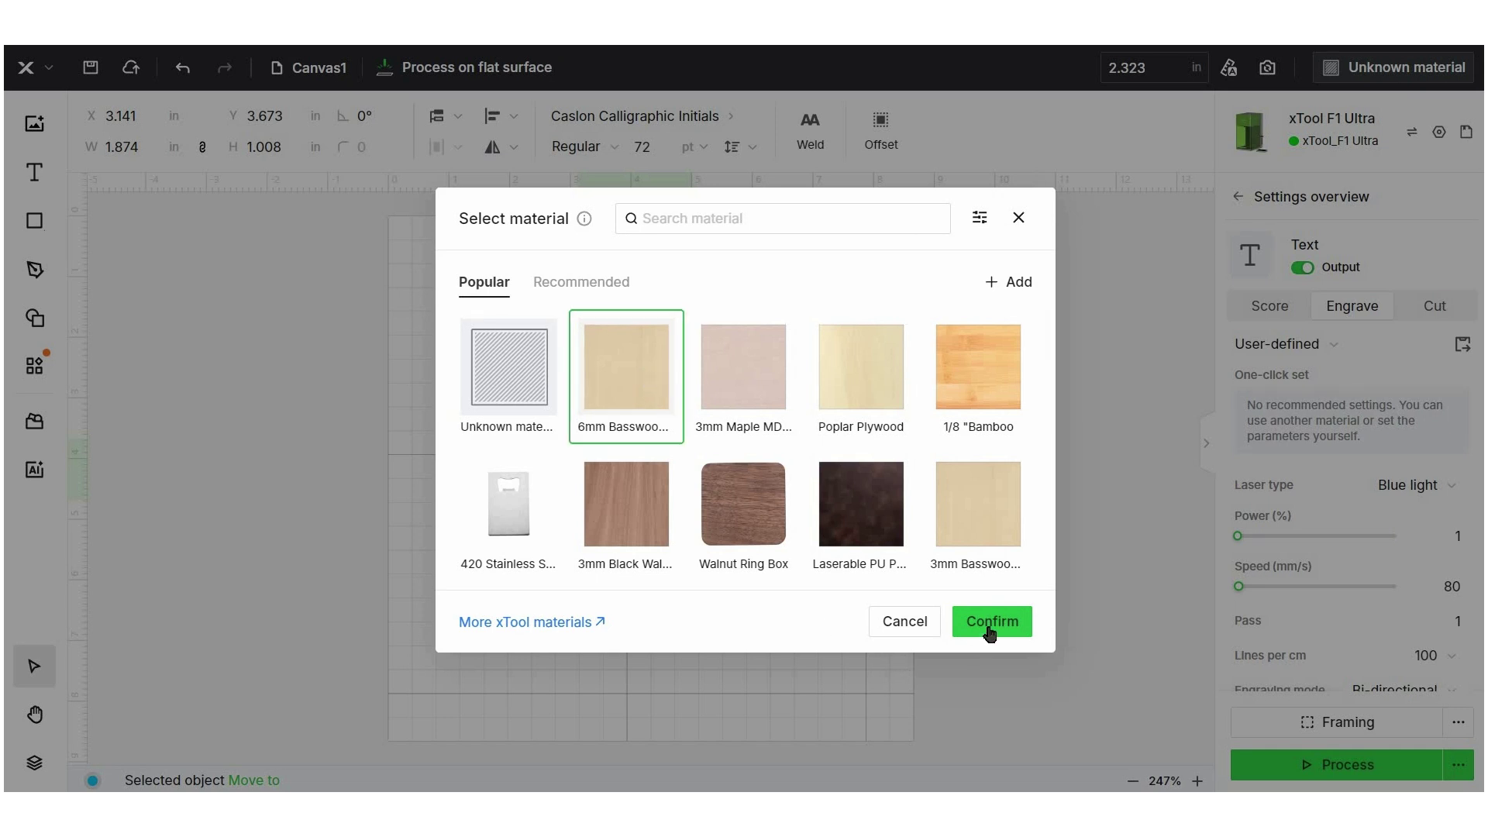
{"action": "left_click", "coordinate": [988, 622]}
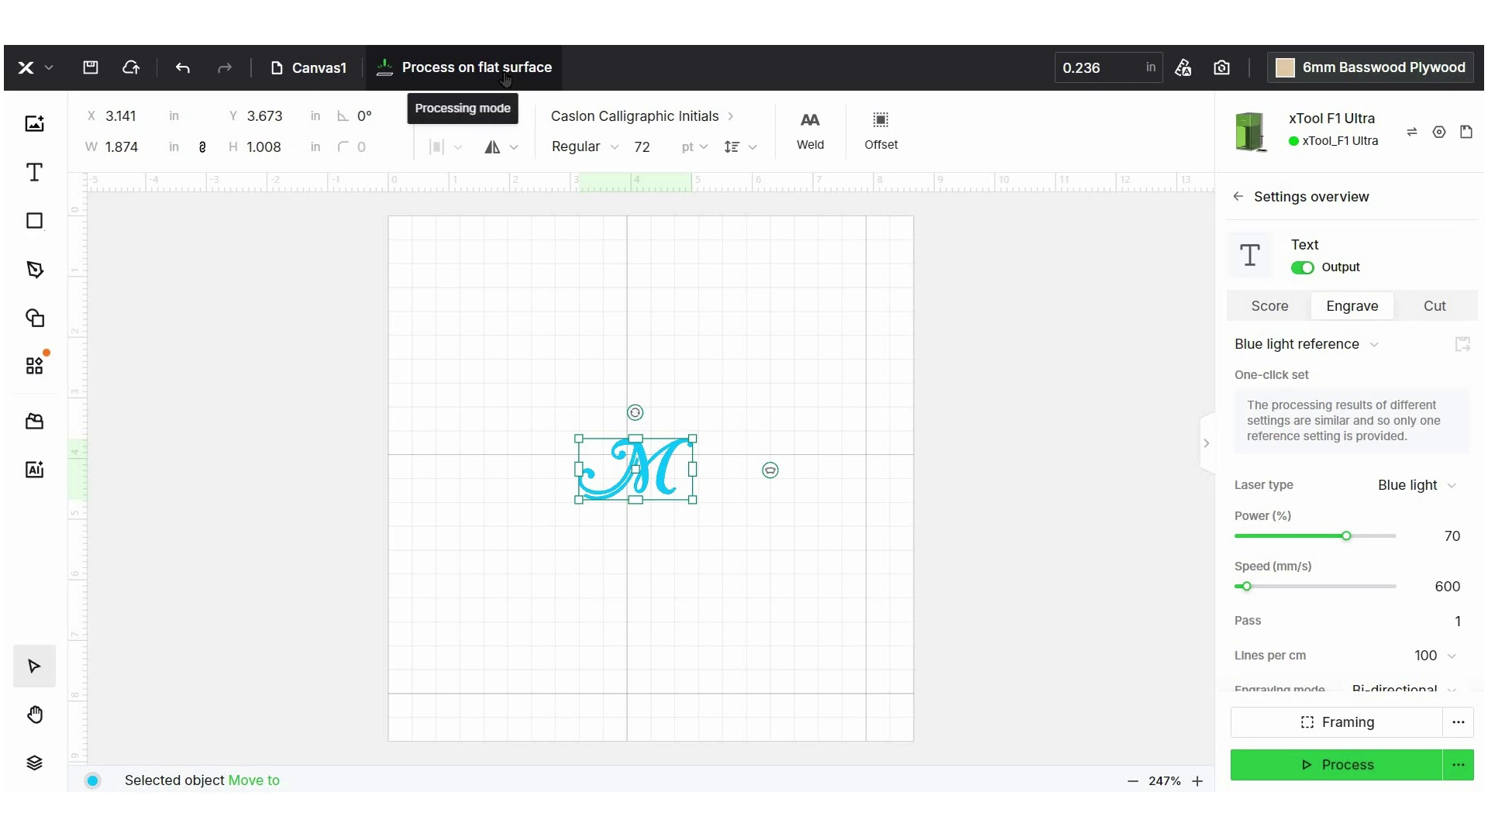
- Return to Curved material mode and start re-measuring the surface over a 15 × 15 area
{"action": "left_click", "coordinate": [935, 258]}
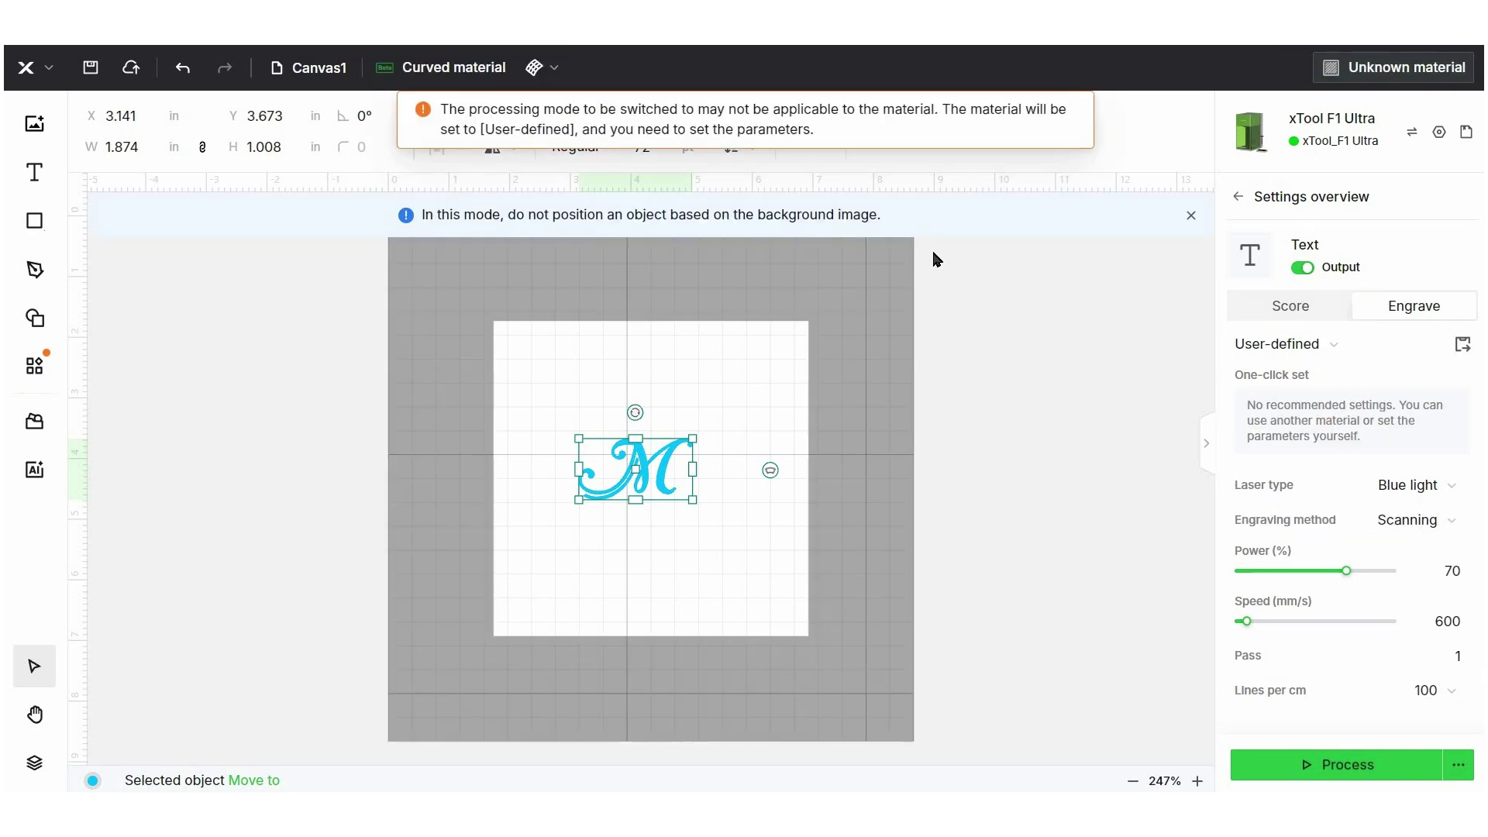
{"action": "left_click", "coordinate": [565, 74]}
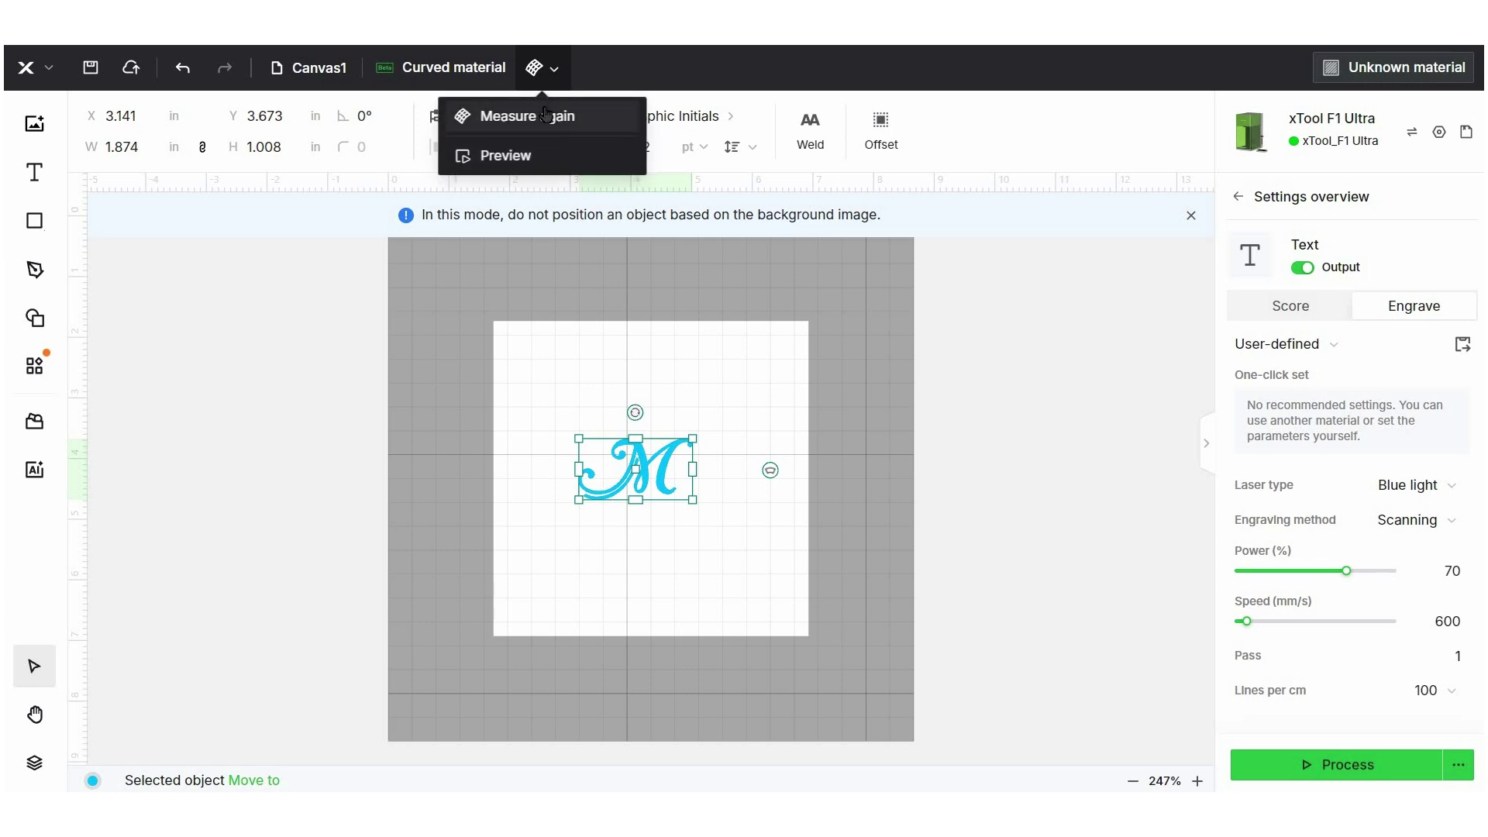
{"action": "left_click", "coordinate": [545, 114]}
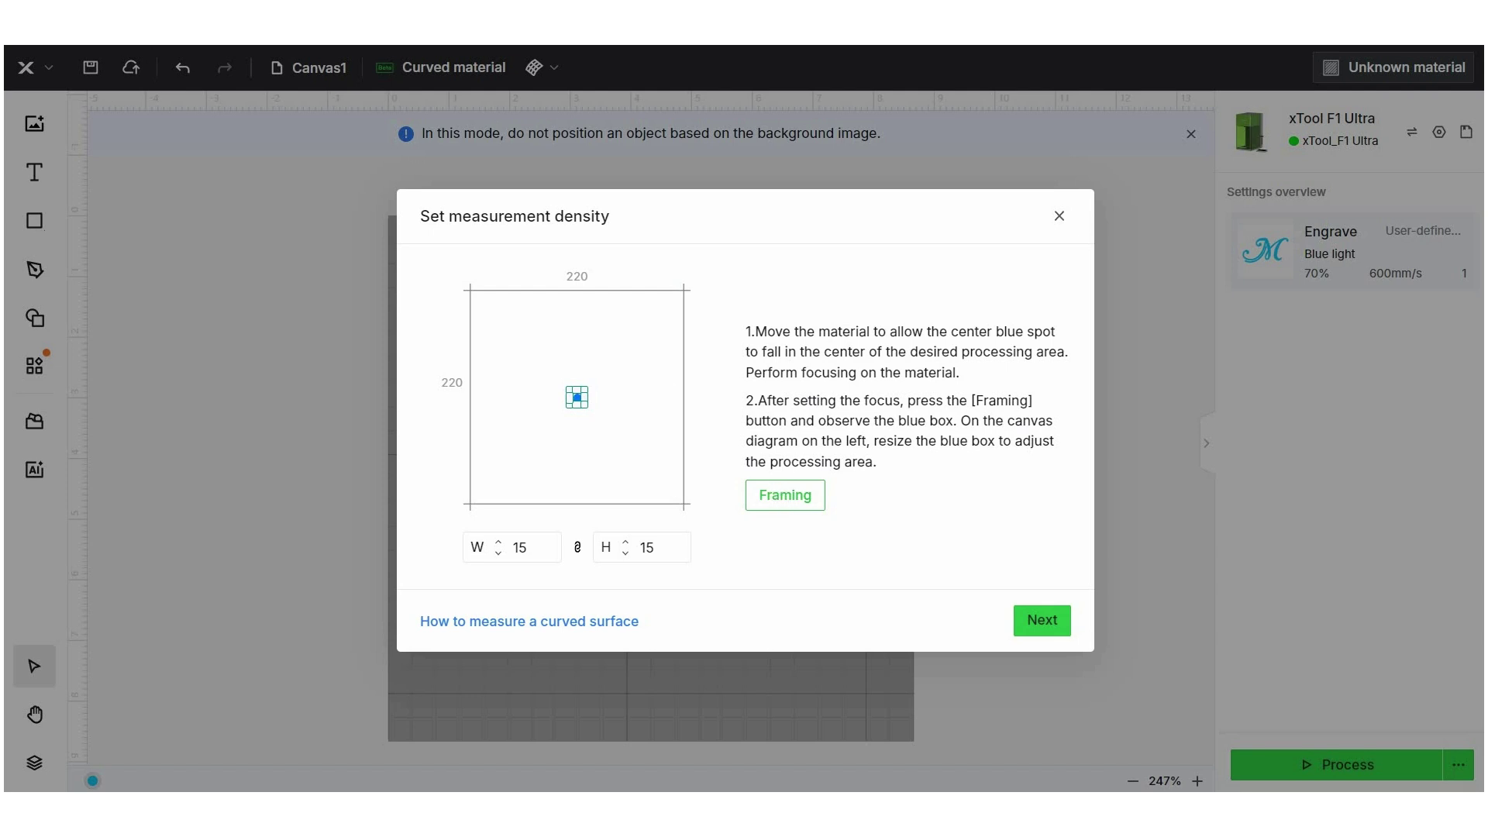
{"action": "left_click", "coordinate": [1041, 620]}
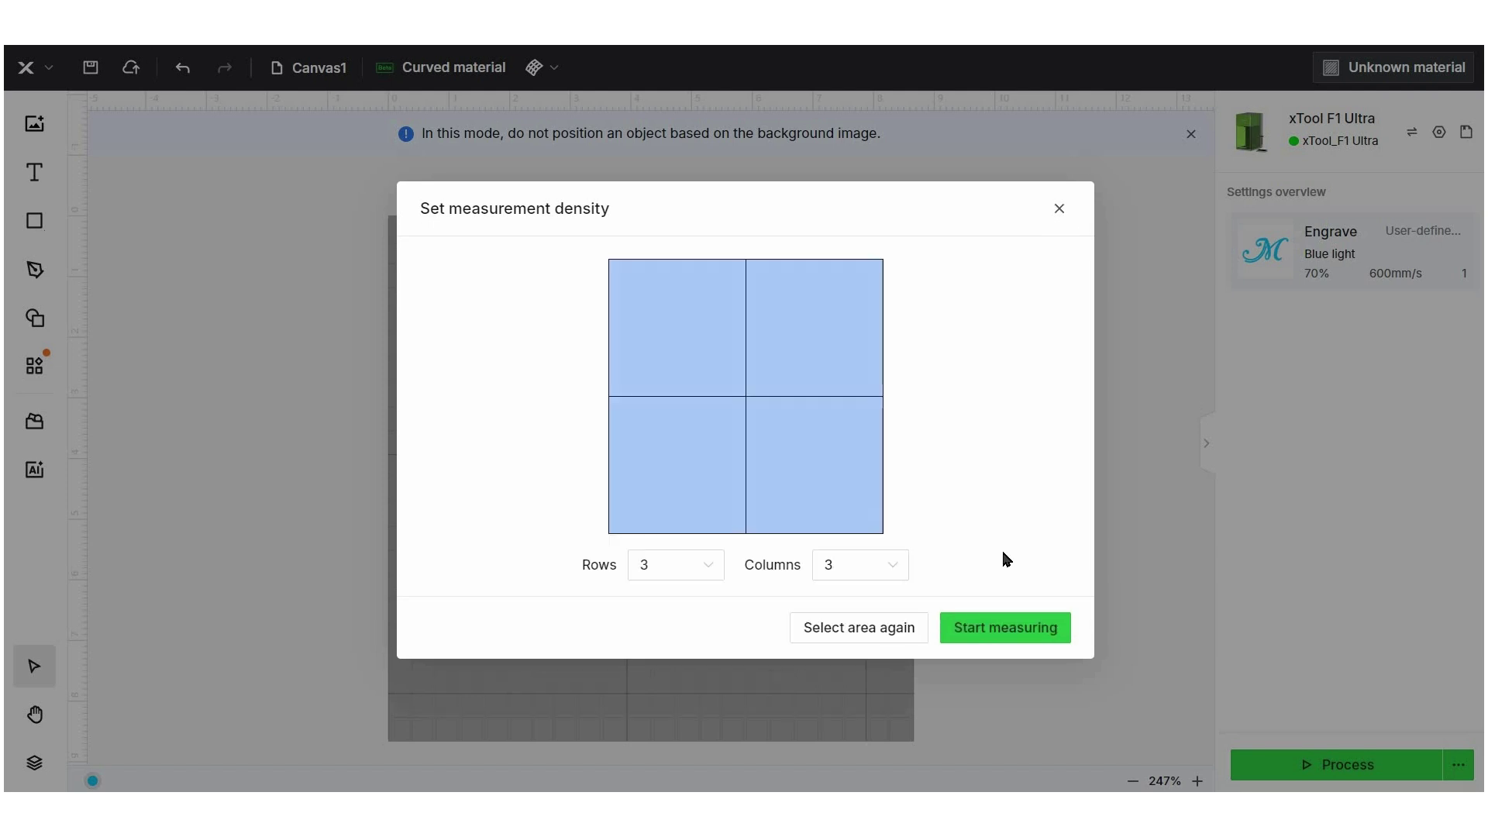
- Measure the curved bead surface on a 3 × 3 grid and accept the surface model
{"action": "left_click", "coordinate": [990, 637]}
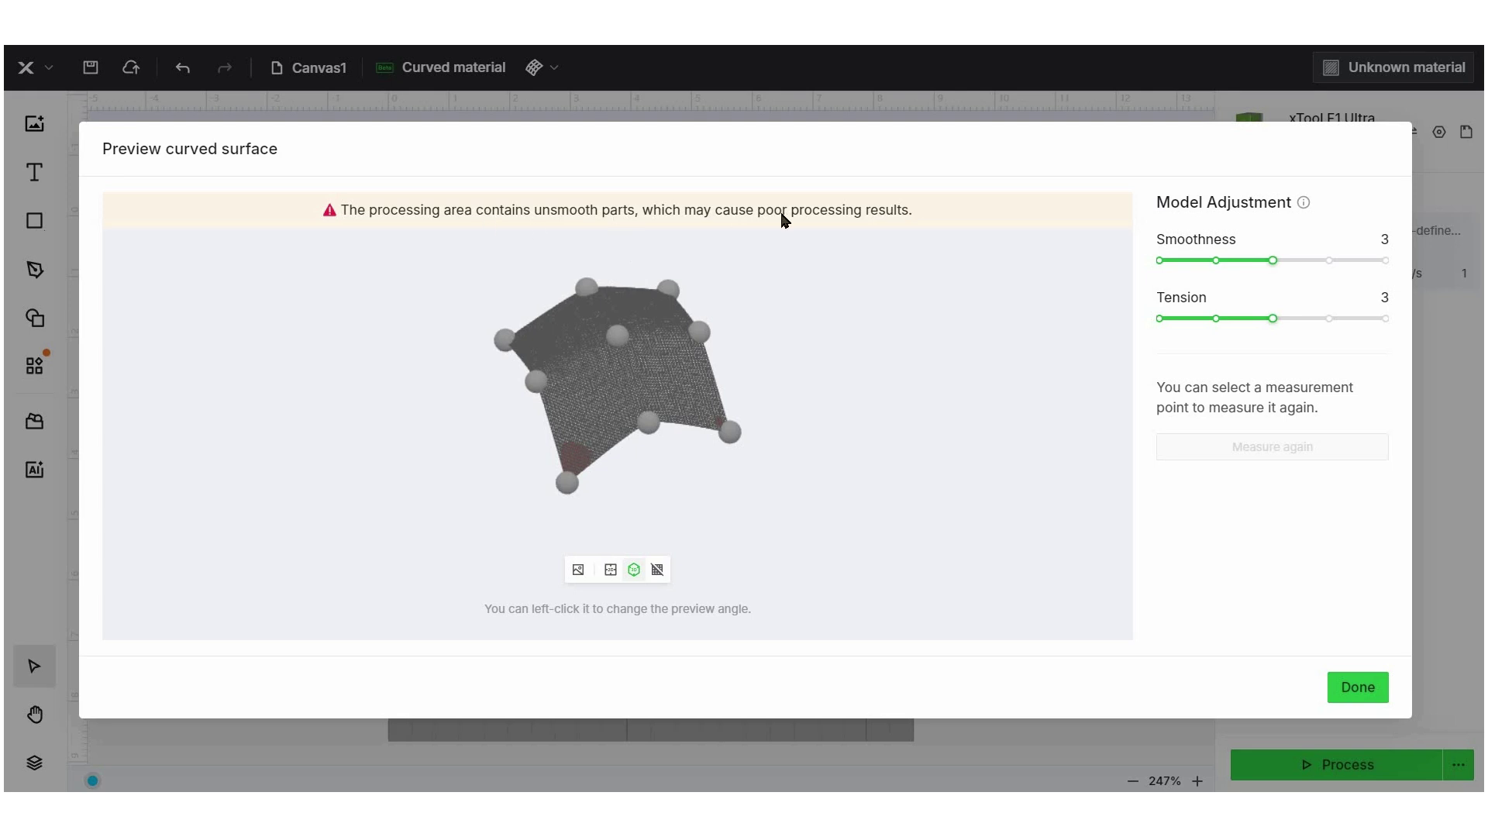
{"action": "left_click", "coordinate": [1372, 699]}
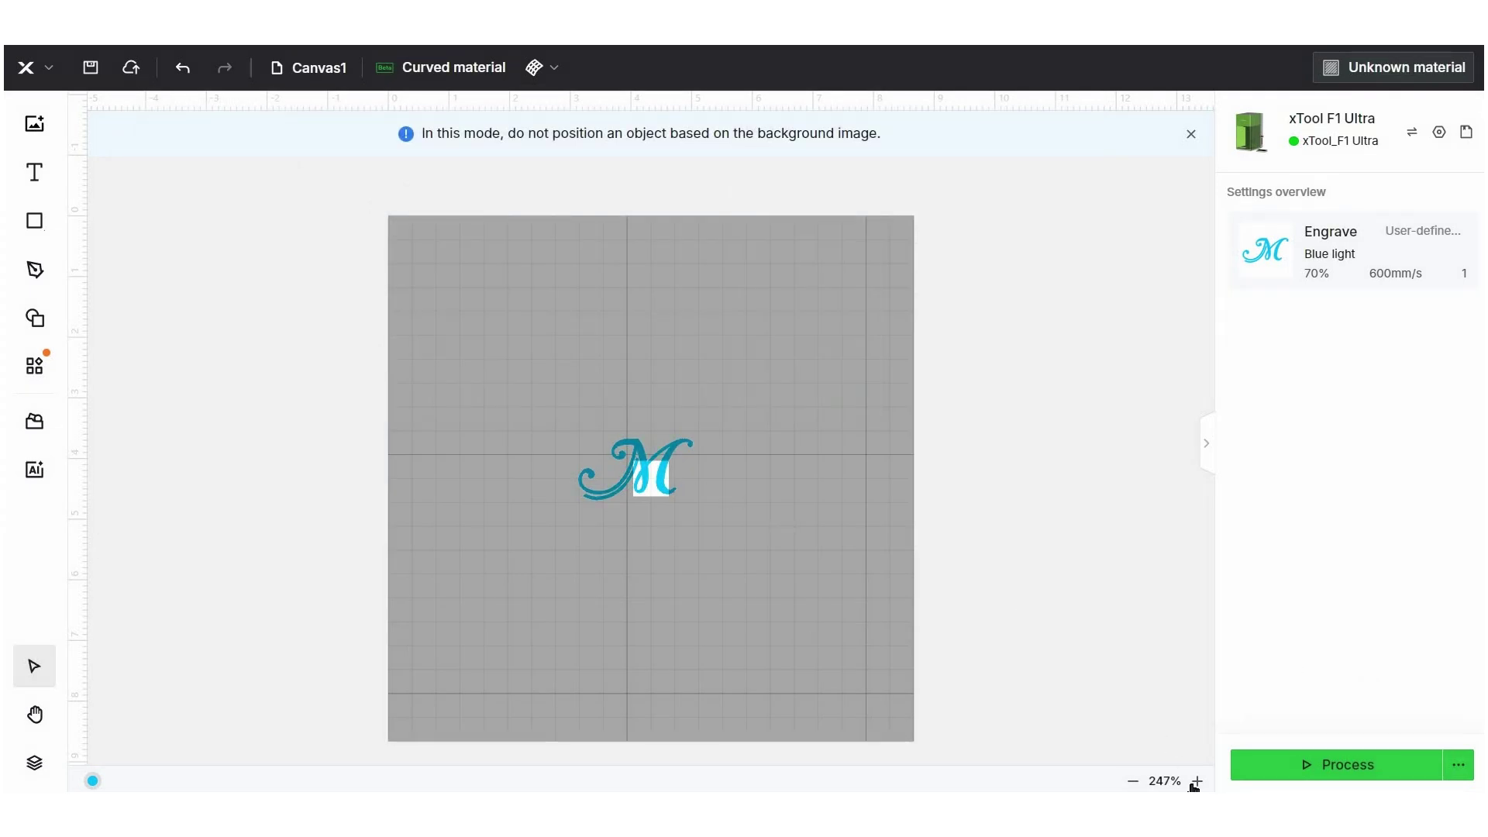
- Zoom in on the M, check the job summary, and send the job to the processing Preview
{"action": "left_click", "coordinate": [1197, 782]}
{"action": "left_click", "coordinate": [1198, 782]}
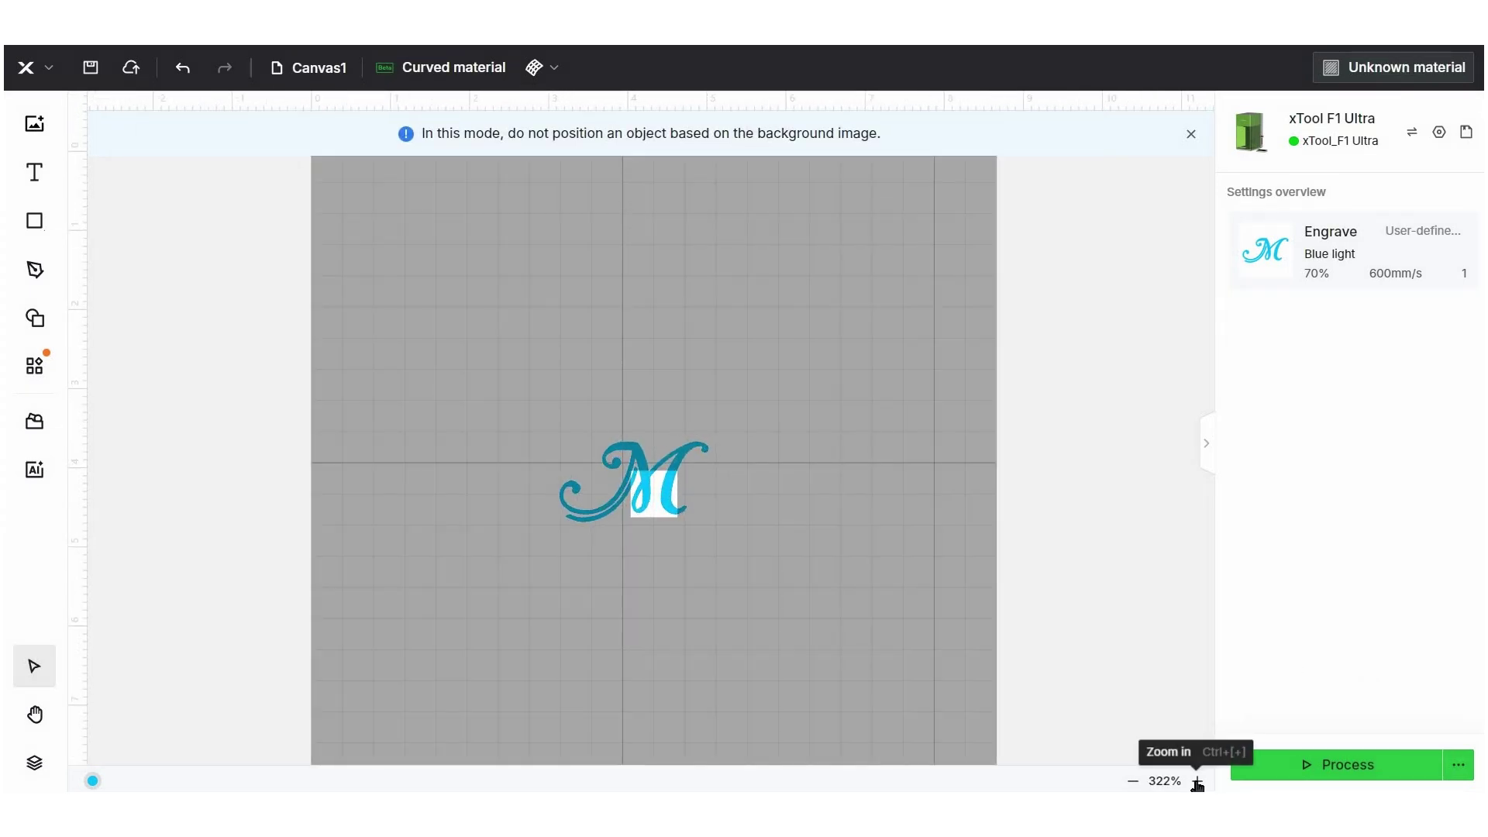
{"action": "left_click", "coordinate": [1198, 782]}
{"action": "left_click", "coordinate": [661, 484]}
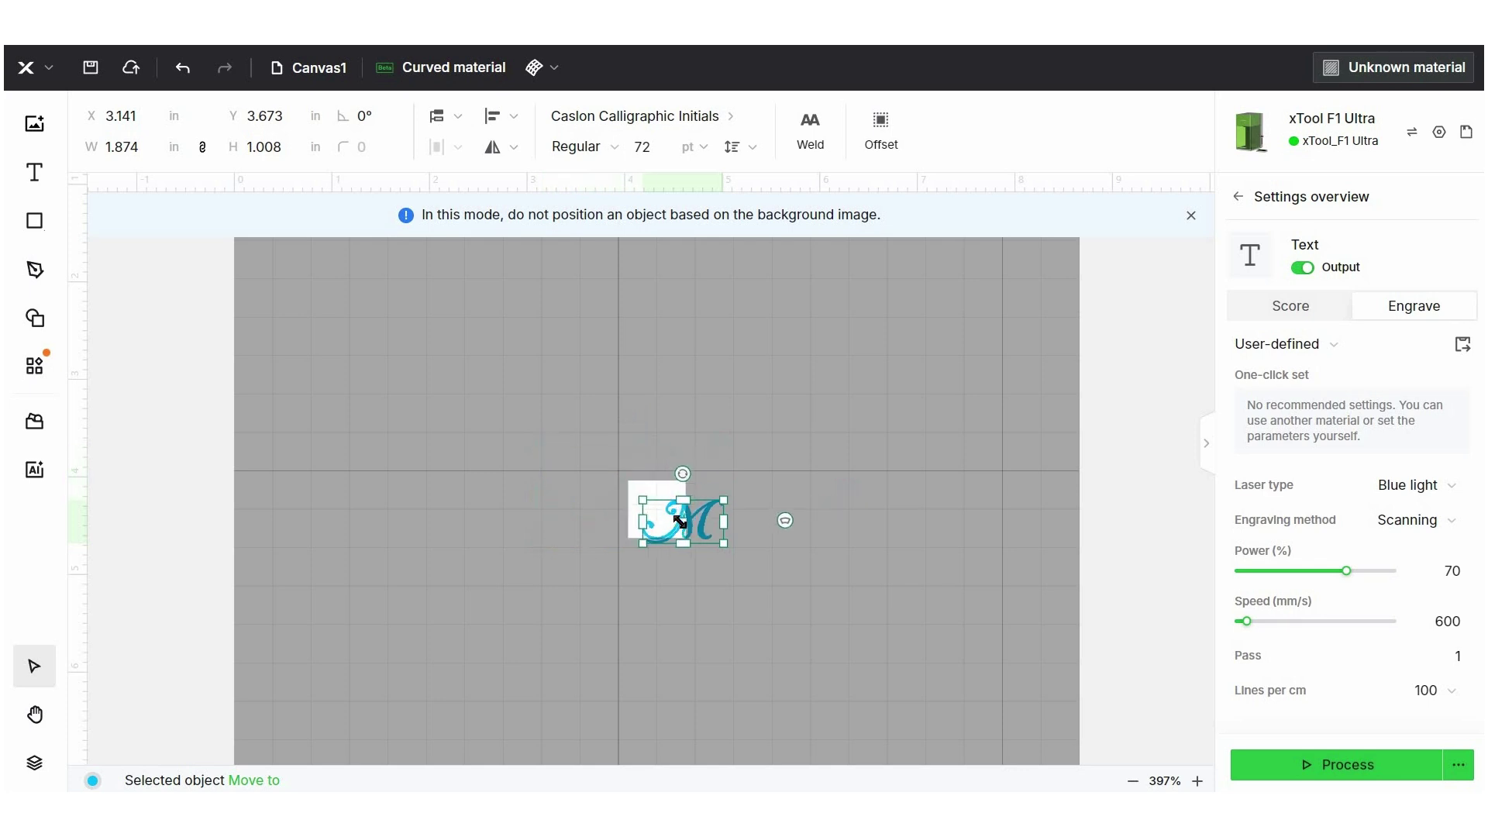
{"action": "left_click", "coordinate": [1240, 771]}
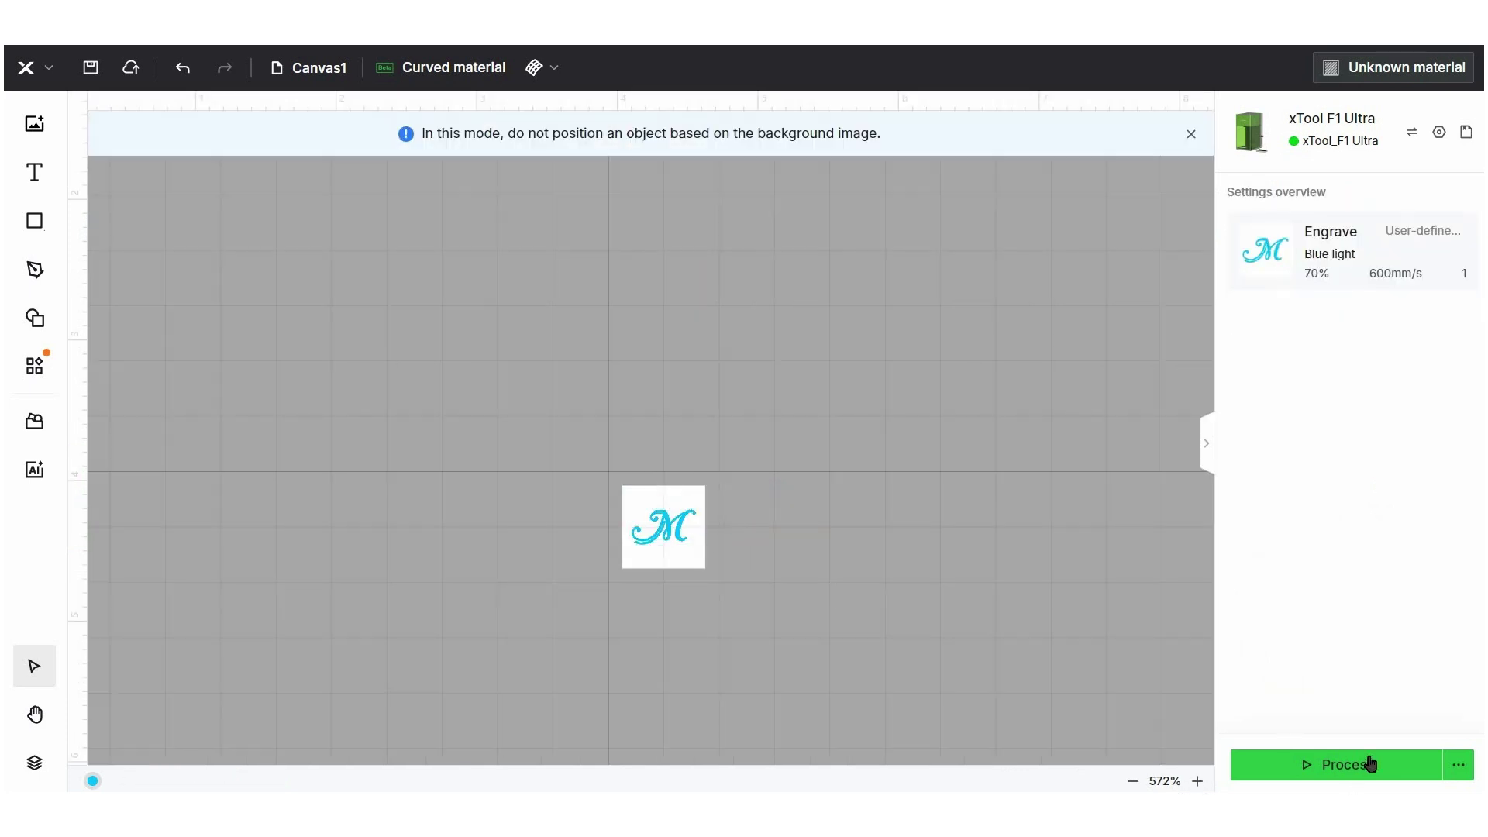
{"action": "left_click", "coordinate": [1370, 764]}
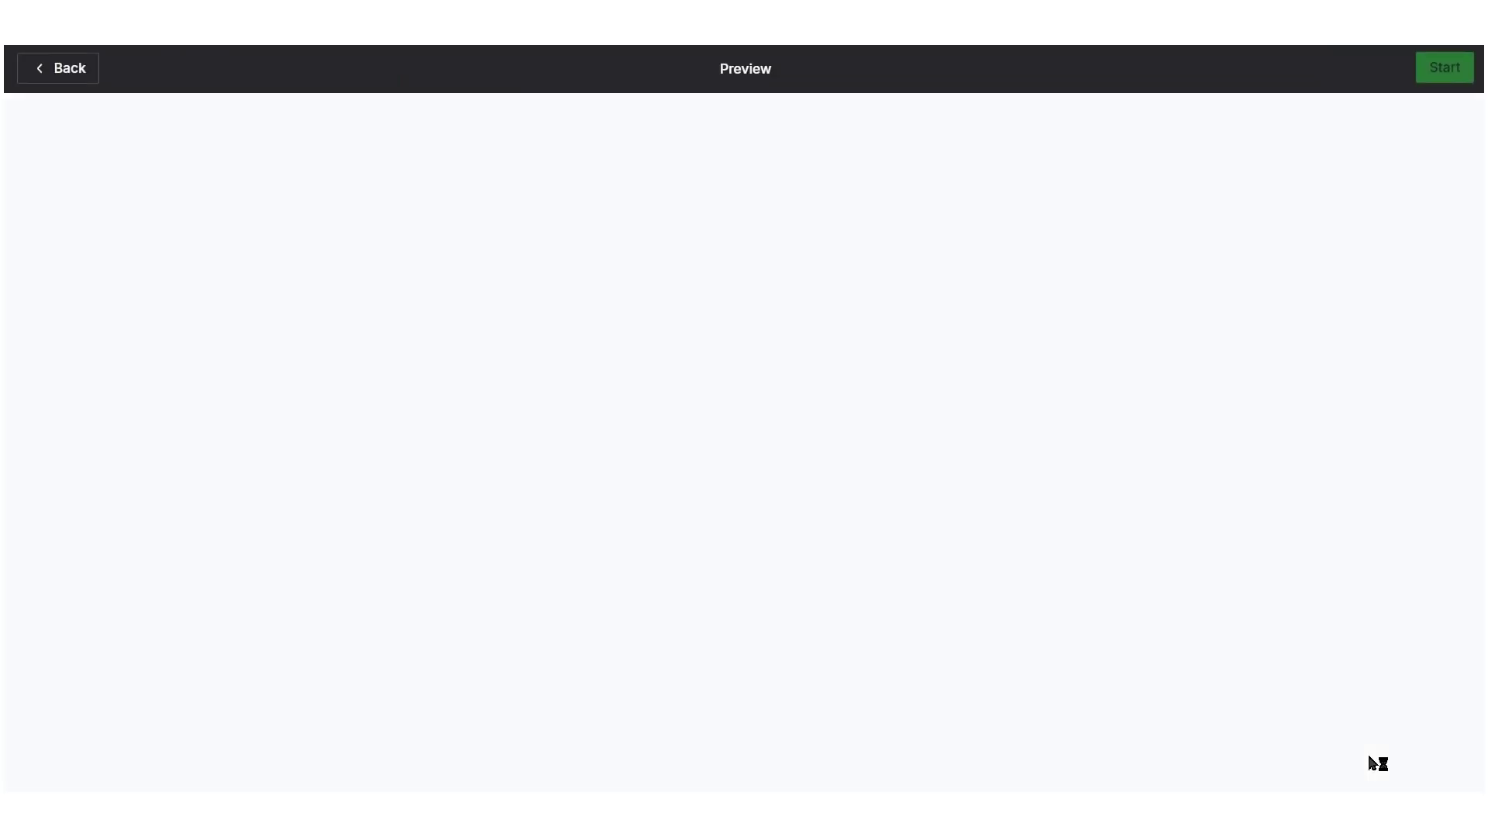